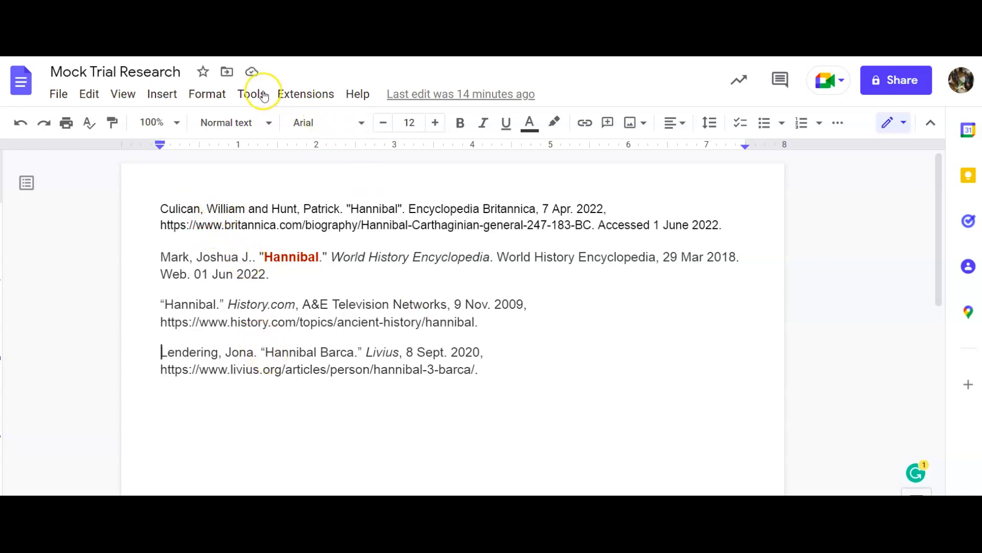
Add a page header, align it right, and enter the writer's last name in it.
click(160, 97)
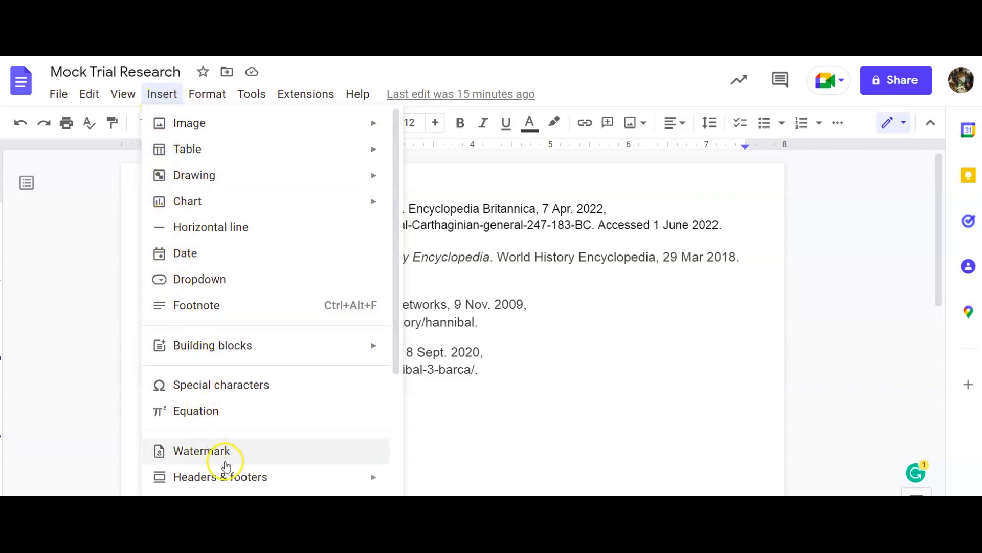
scroll(222, 450, down, 3)
mouse_move(195, 348)
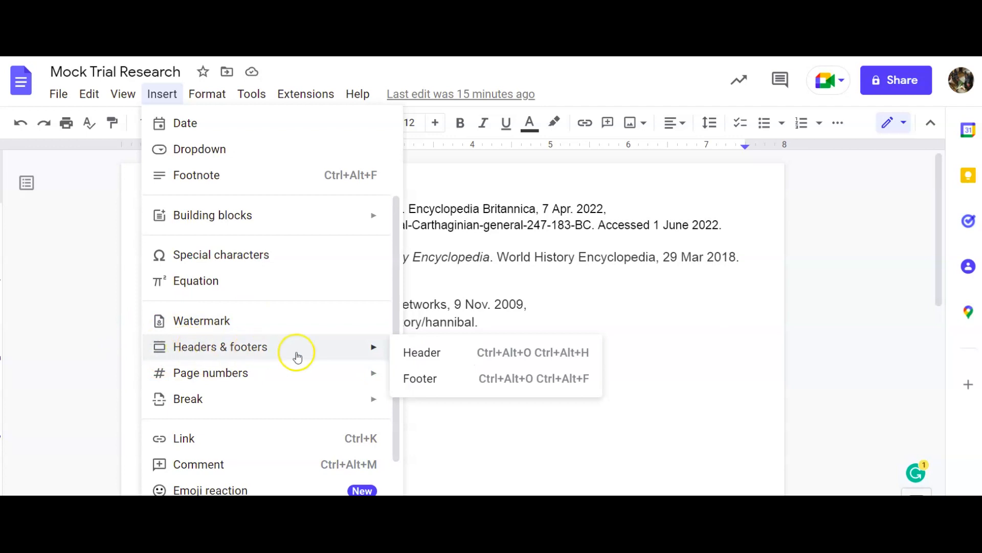
click(428, 351)
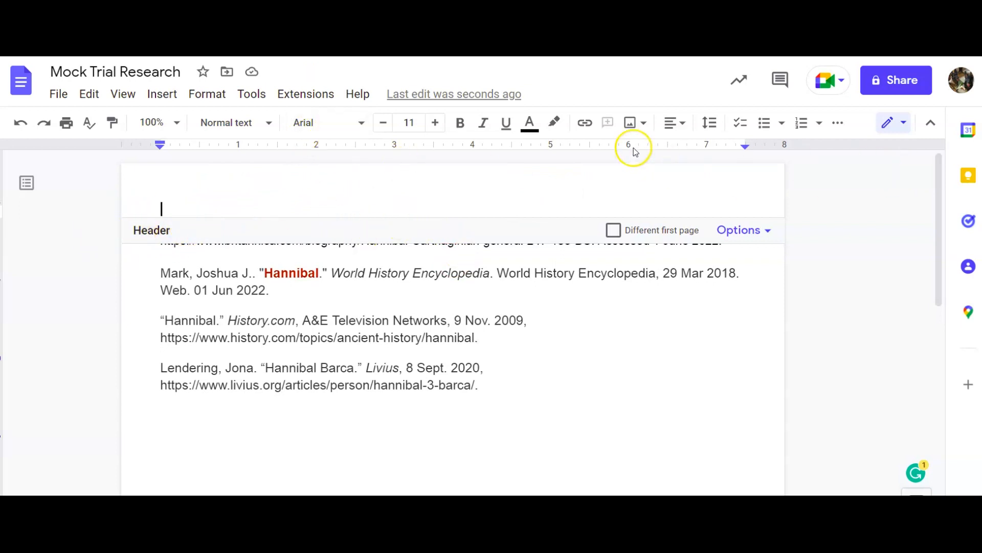
click(682, 123)
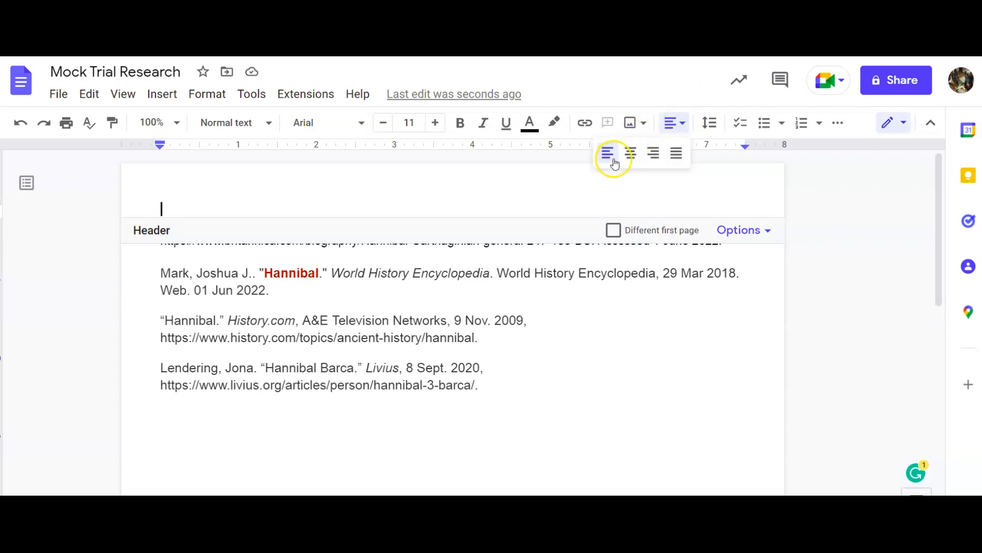
click(653, 155)
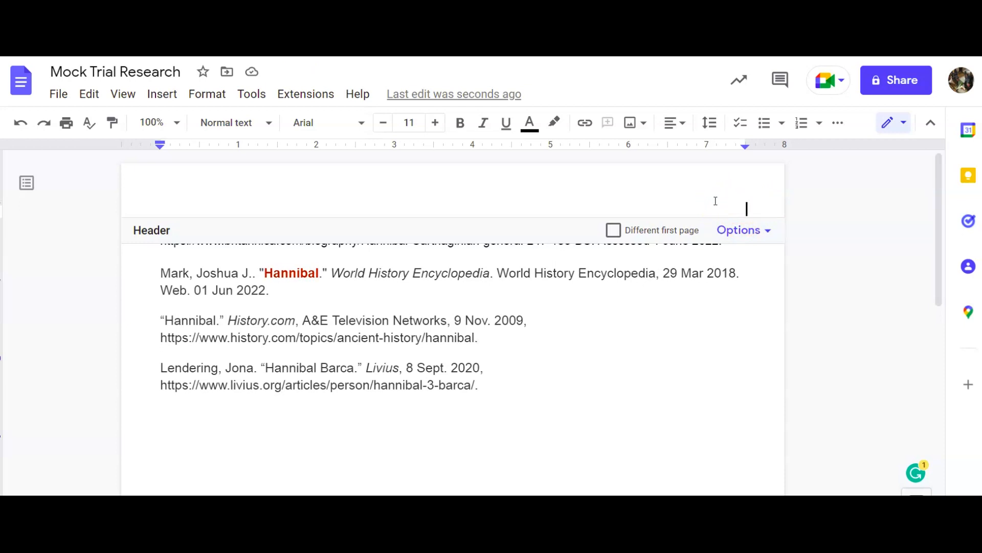
text(Stasa)
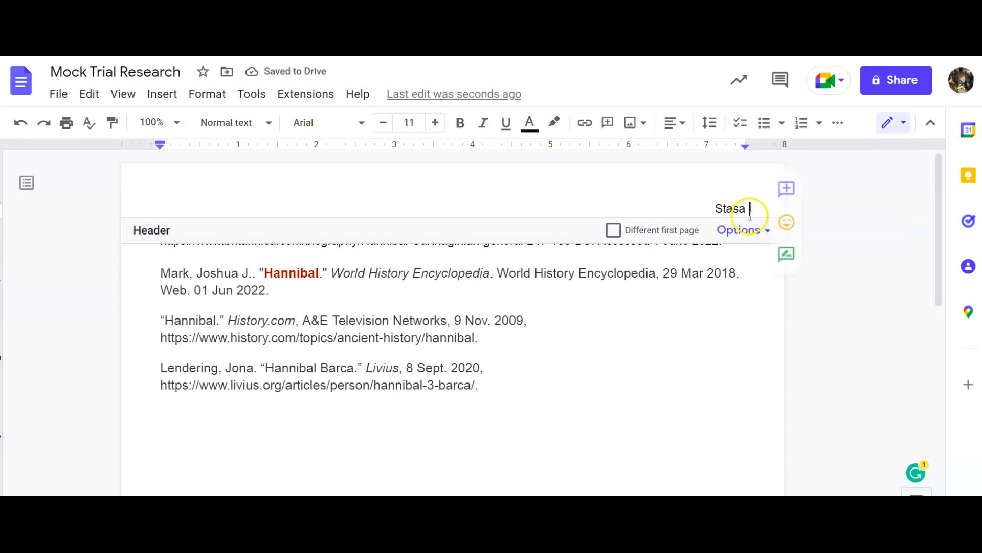
Insert page numbers in the header beside the last name, shown on the first page and starting at 1.
click(745, 231)
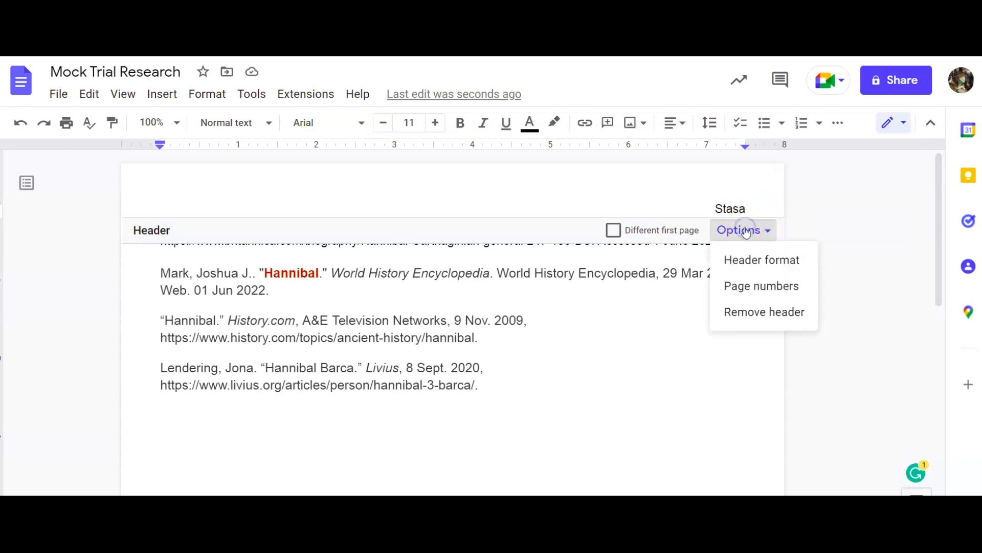
click(732, 290)
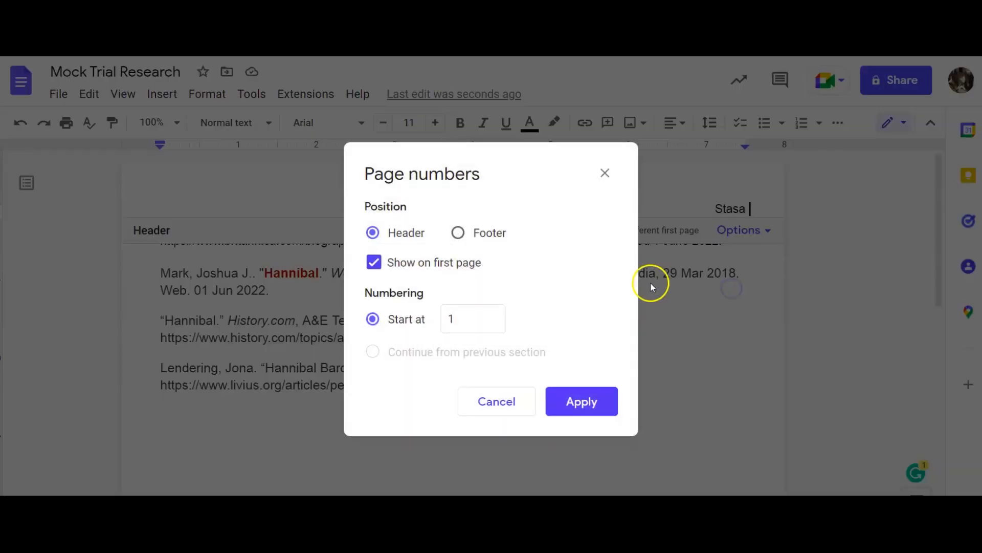
click(598, 416)
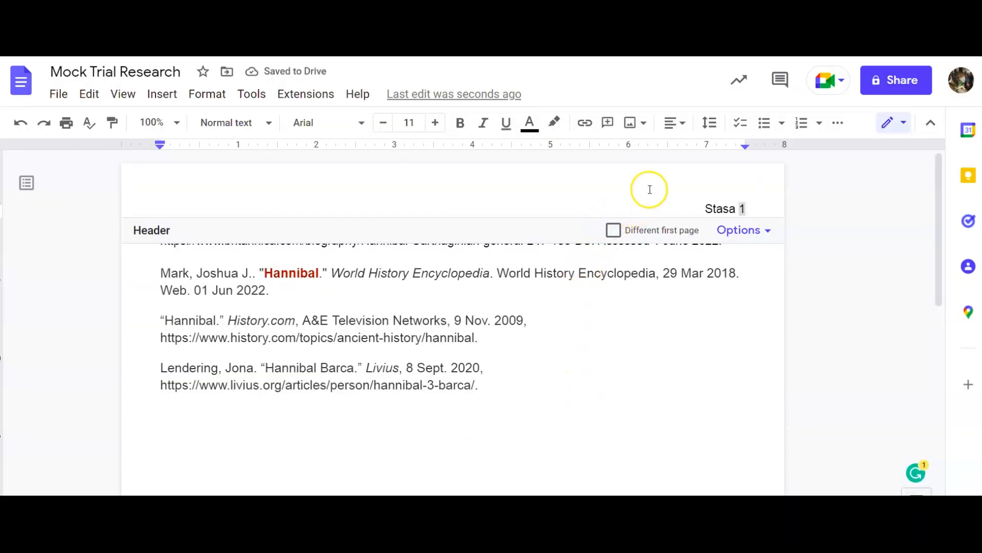
Format the header's last name and page number in Times at size 12, and return to the document body.
drag(704, 209, 745, 209)
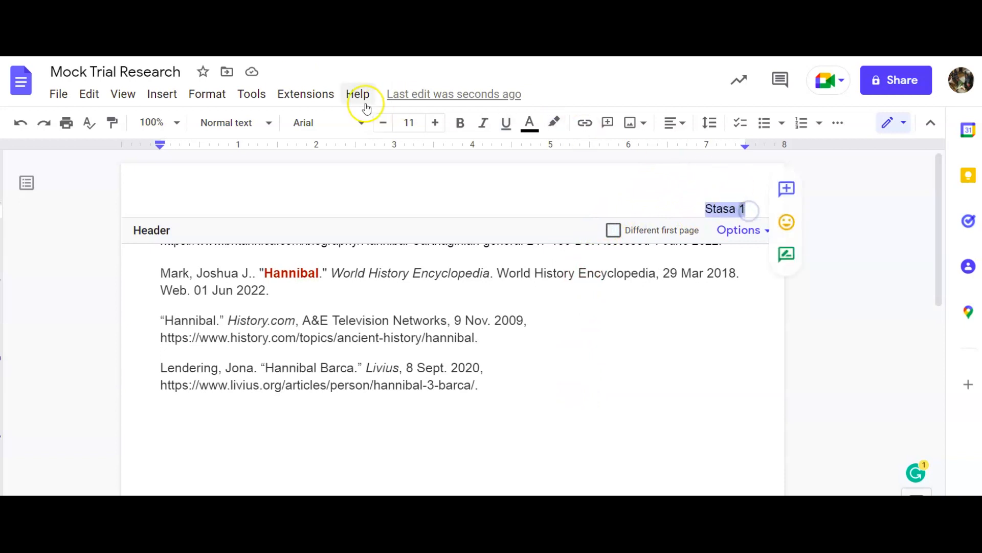
click(343, 122)
click(327, 216)
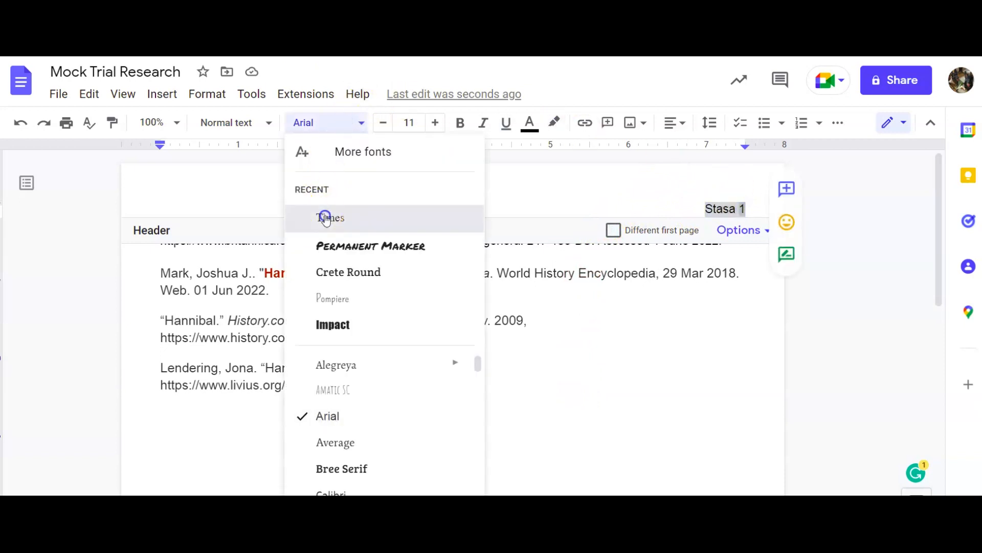
click(408, 122)
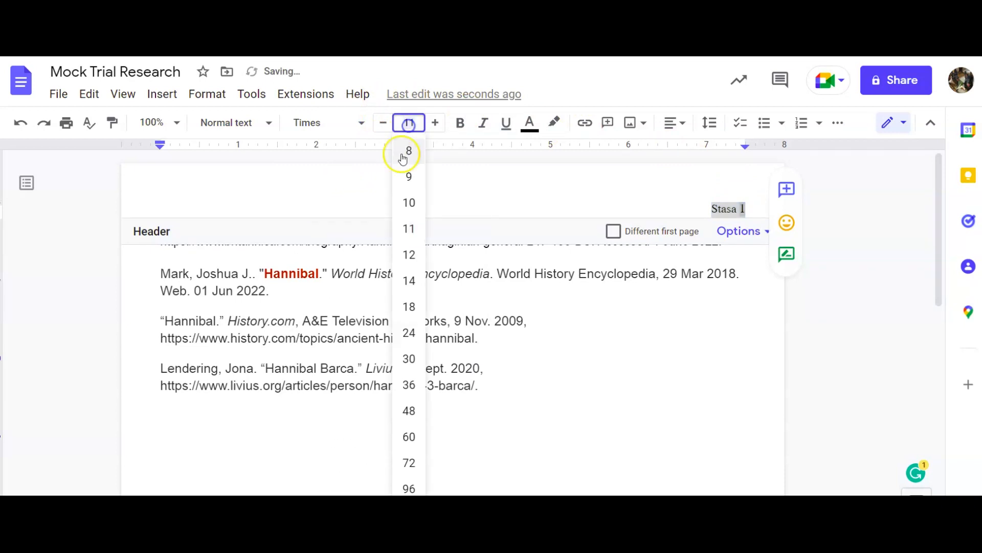
click(403, 251)
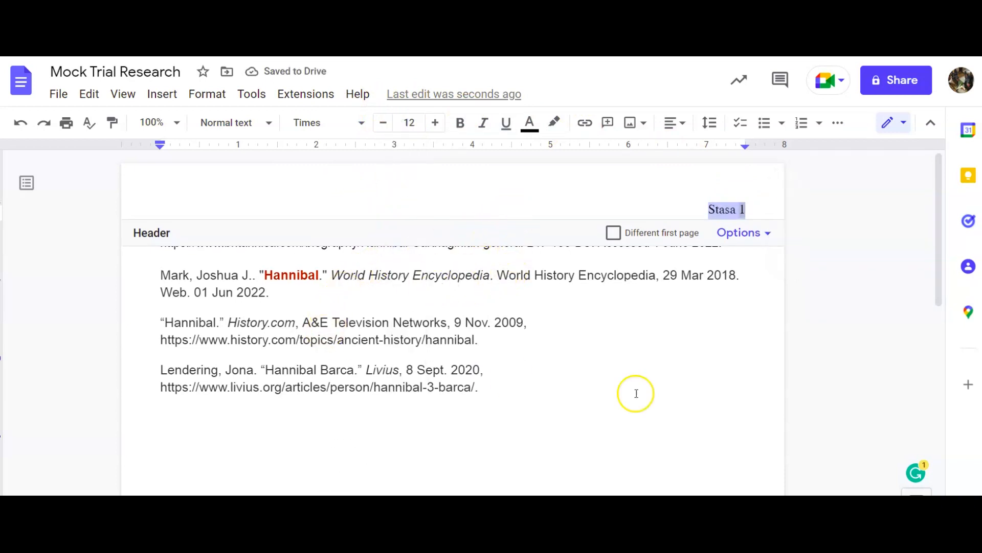
click(355, 404)
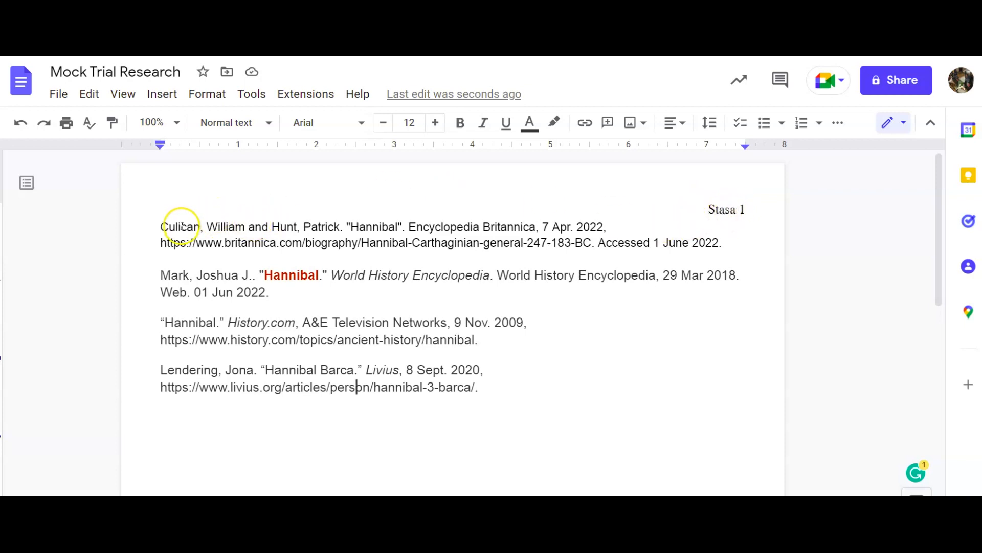
Add lines above the first citation reading "Your name", the teacher's title and surname, and "ELA Period #".
click(163, 227)
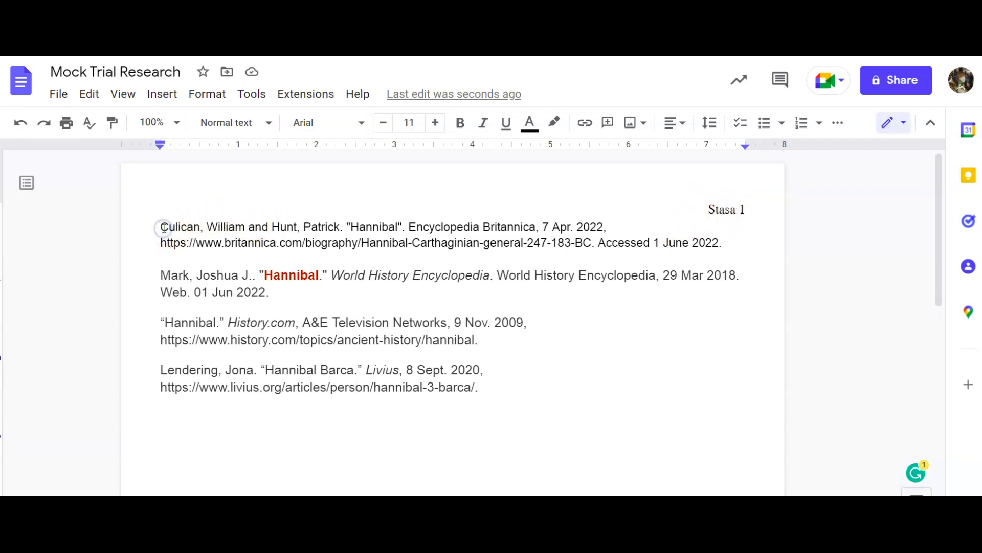
key(Return)
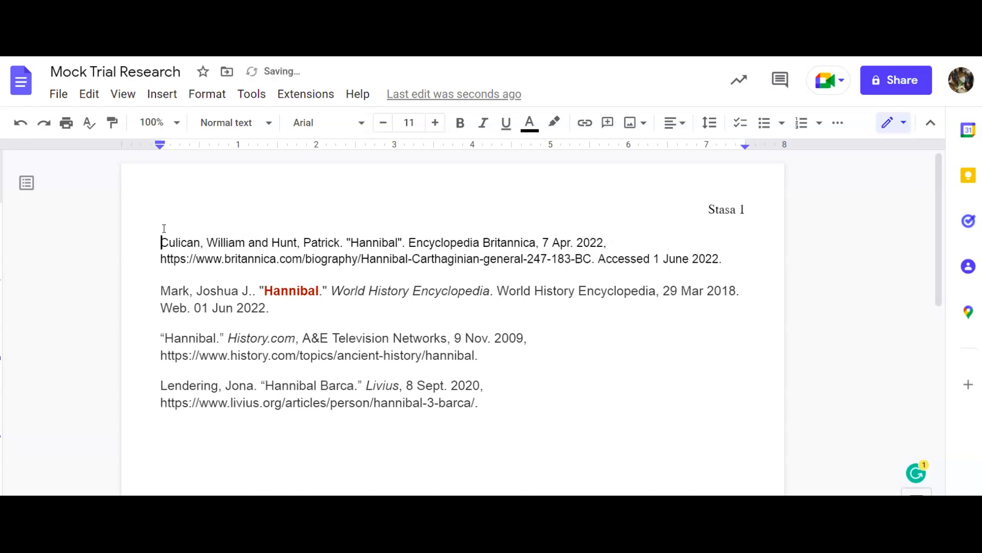
click(163, 227)
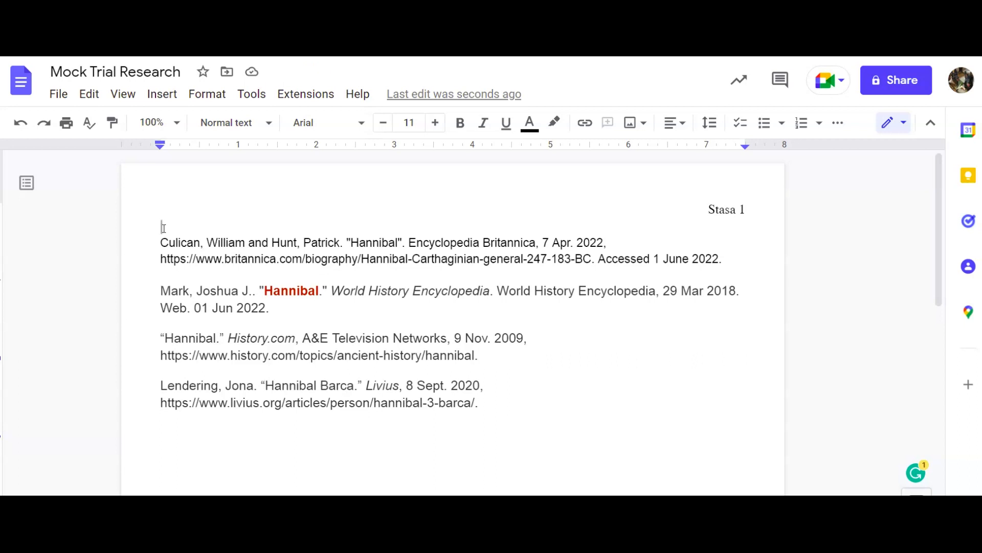
text(Your nam)
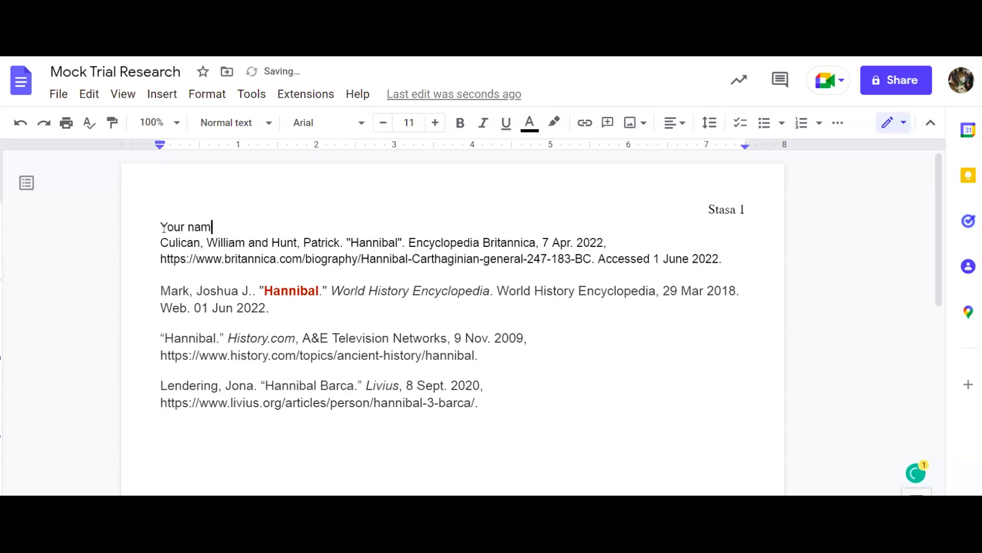
text(e)
key(Return)
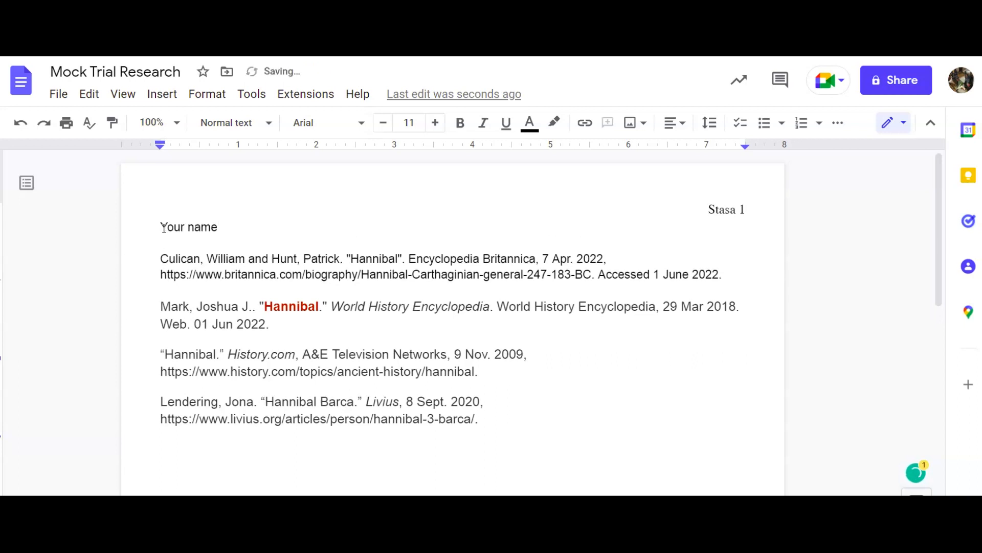
text(Ms. Stasa)
key(Return)
text(ELA Period)
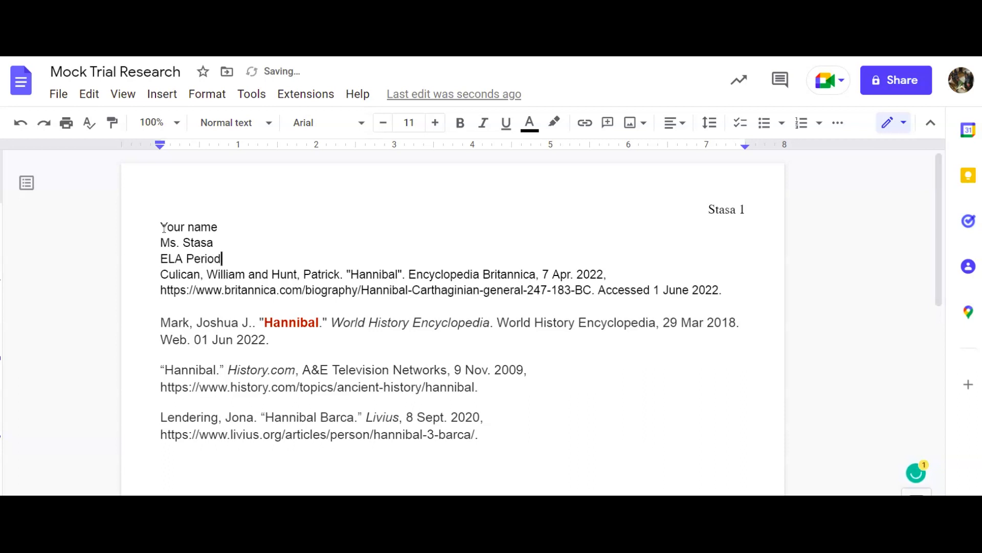
text(1)
key(Return)
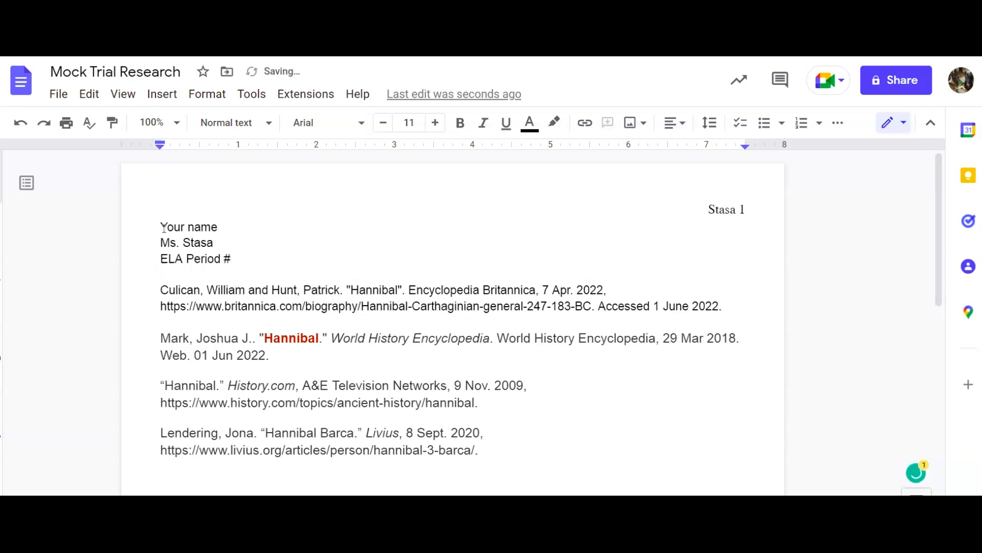
text(3 June 2-2)
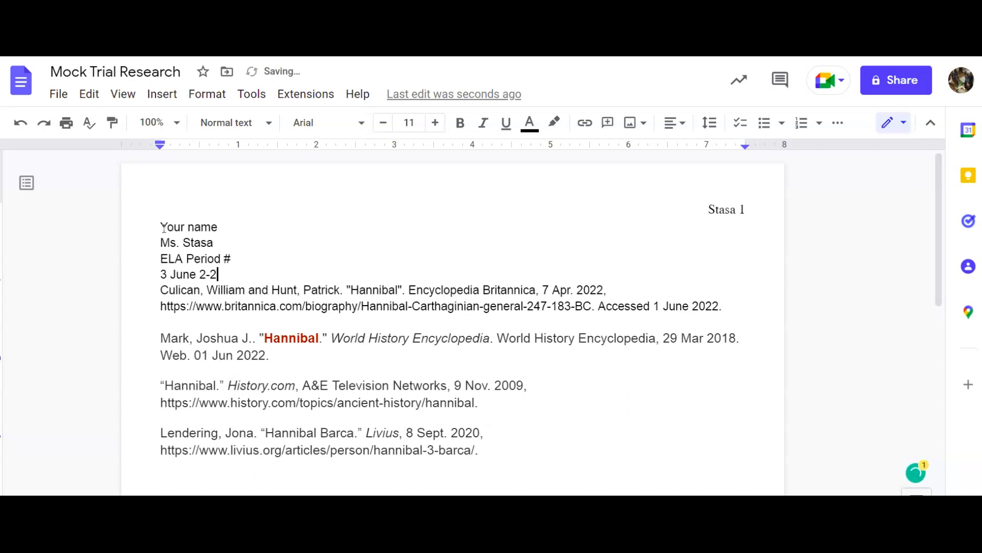
key(BackSpace)
key(BackSpace)
text(0)
key(BackSpace)
text(2022)
key(Return)
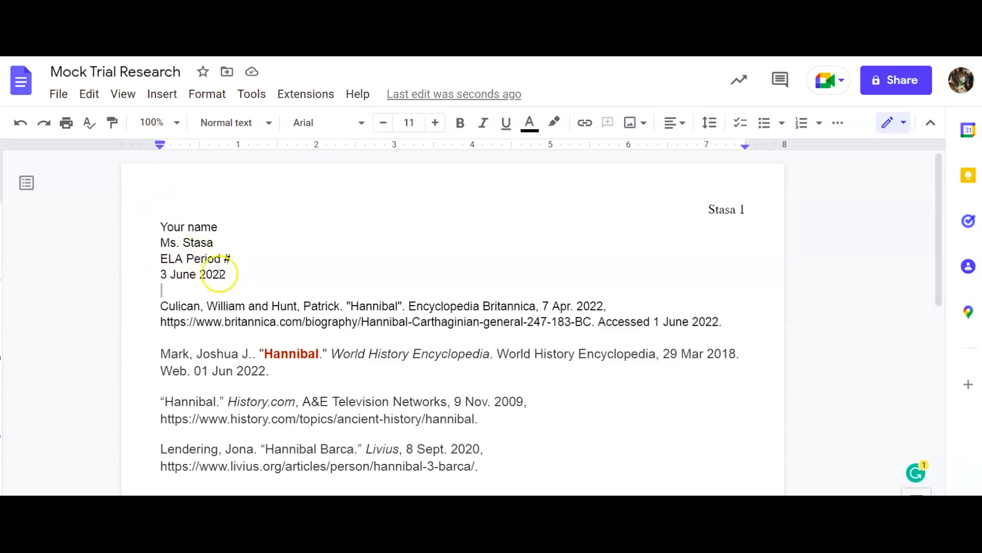
drag(227, 274, 152, 274)
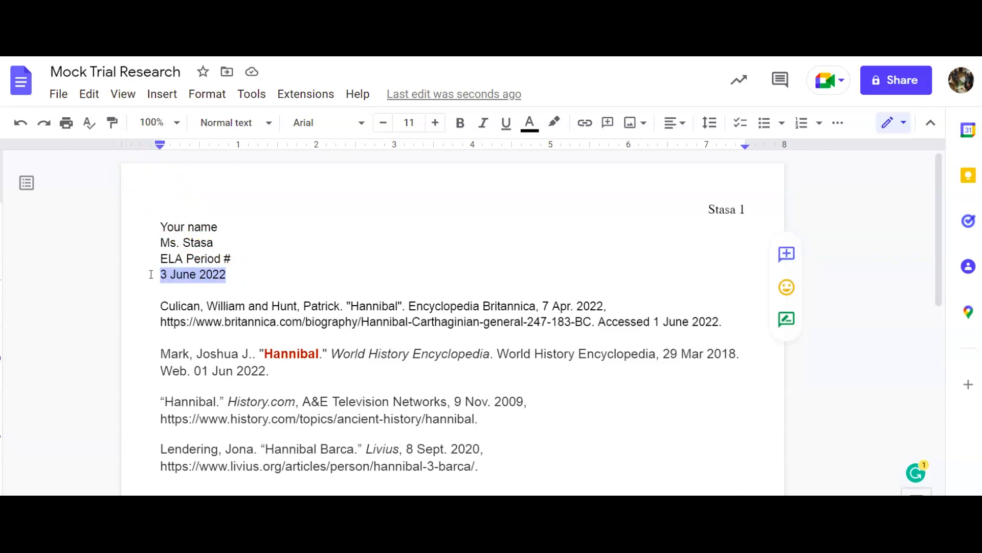
key(BackSpace)
key(BackSpace)
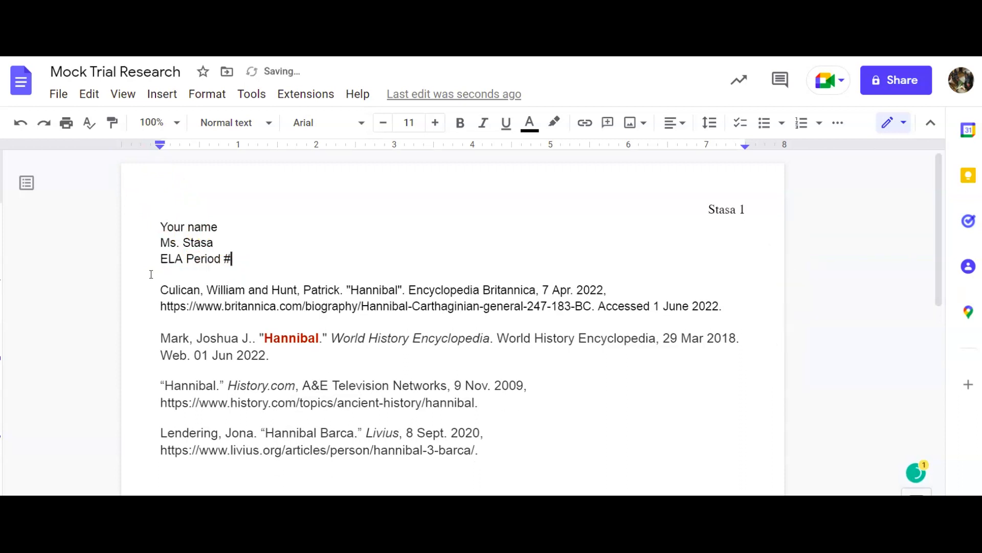
Add the placeholder line "Due Date" below the class period line and start a new line under it.
key(Return)
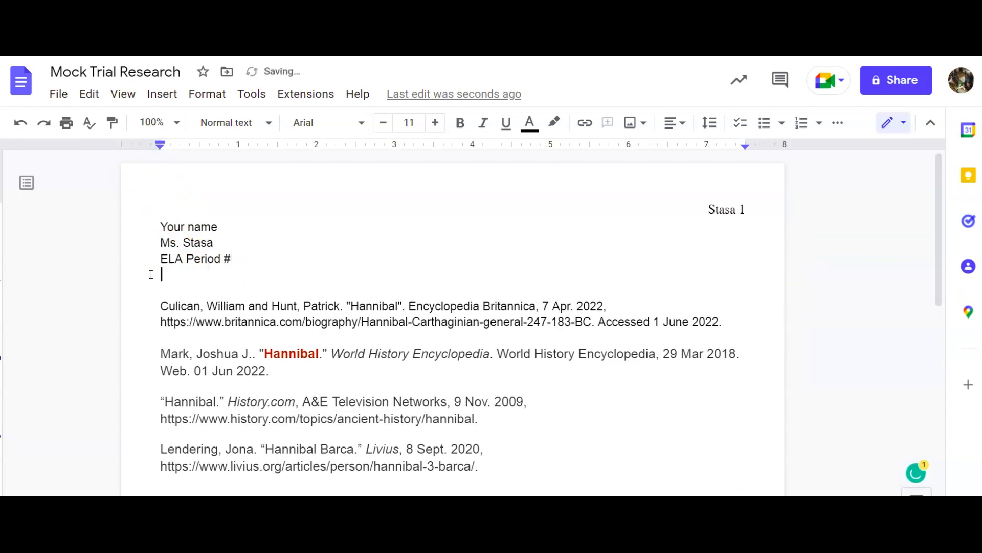
text(Due Date)
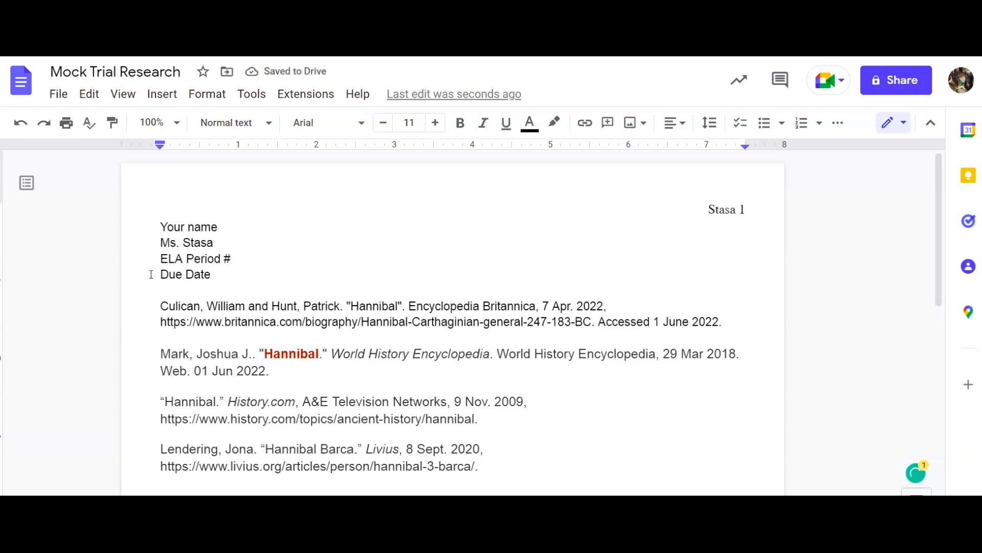
key(Return)
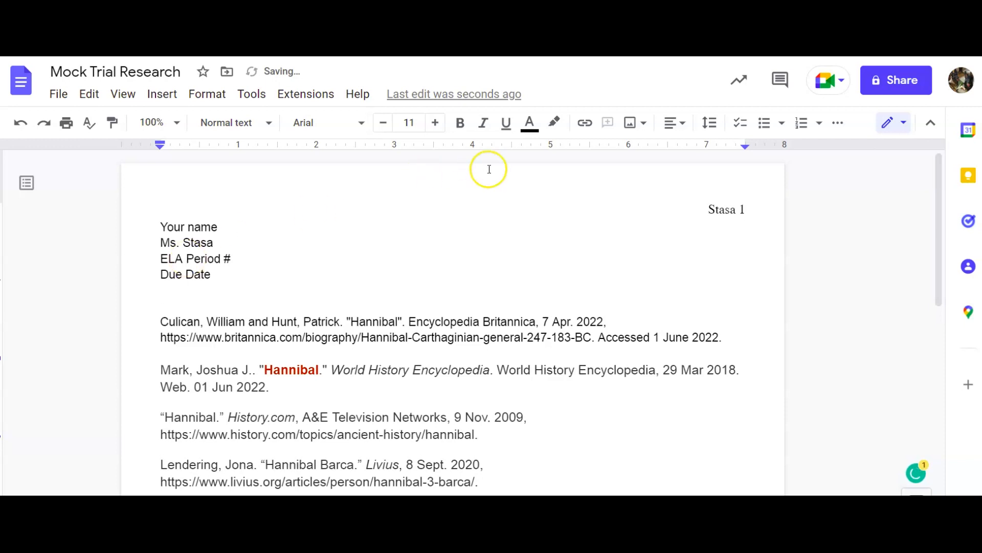
Center the line below "Due Date" and enter the title "Works Consulted Page" on it.
click(680, 124)
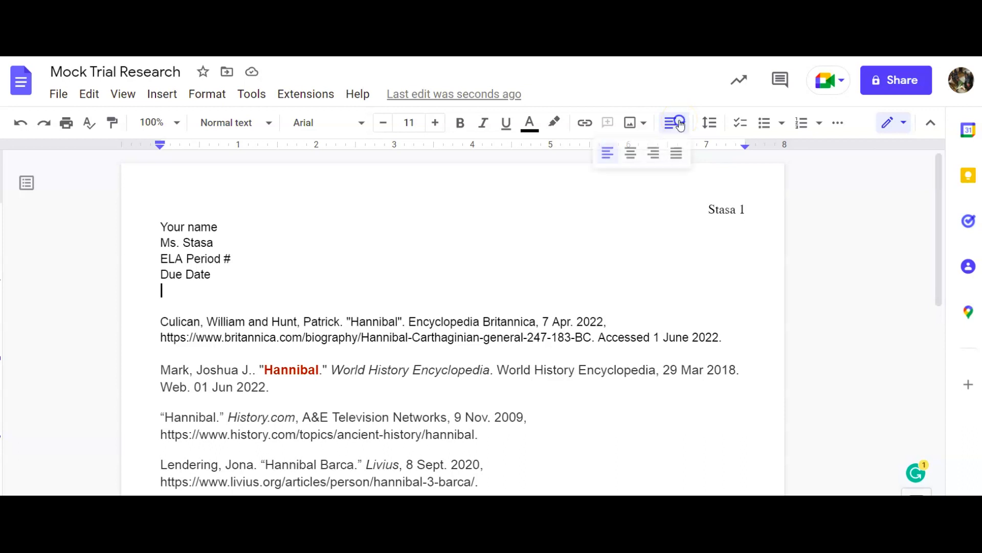
click(629, 154)
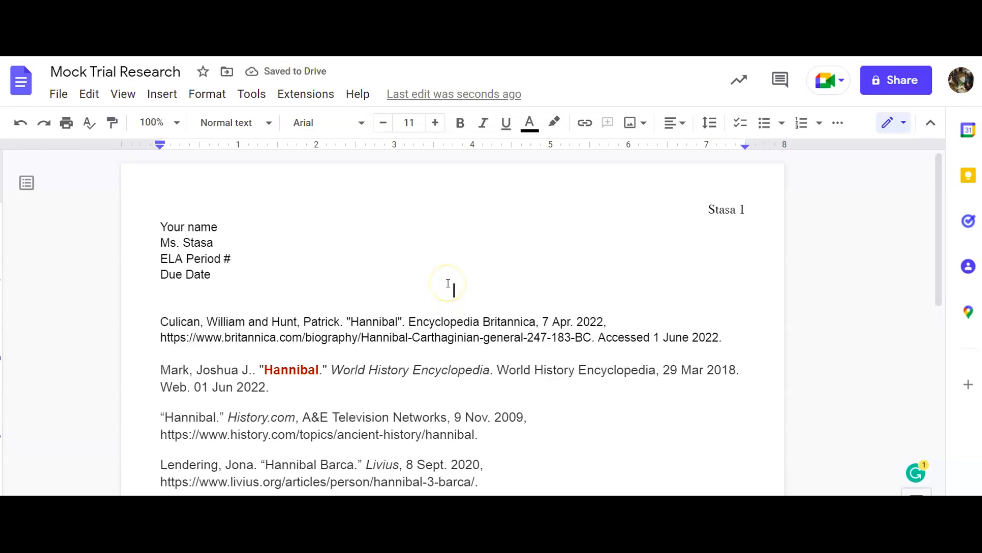
text(Works Consulted)
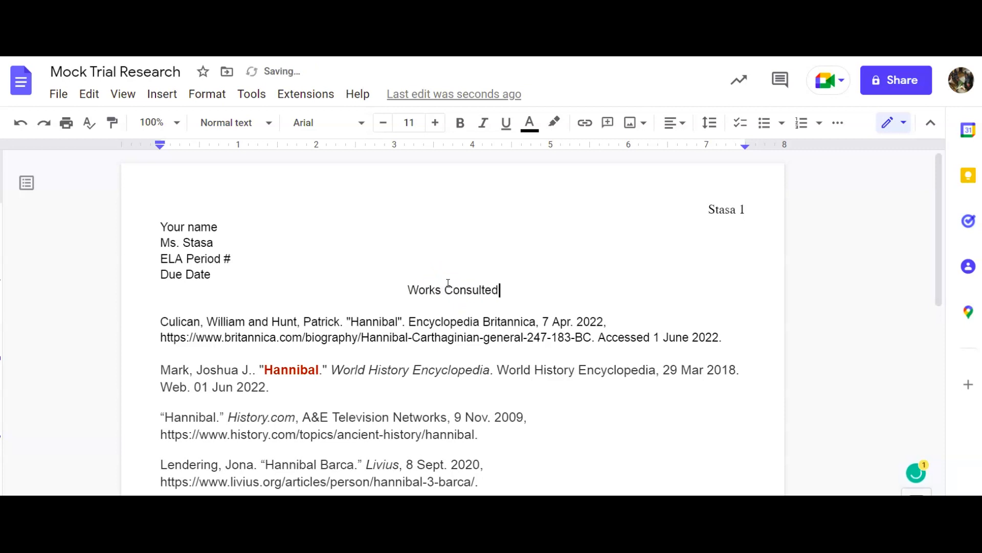
text( Page)
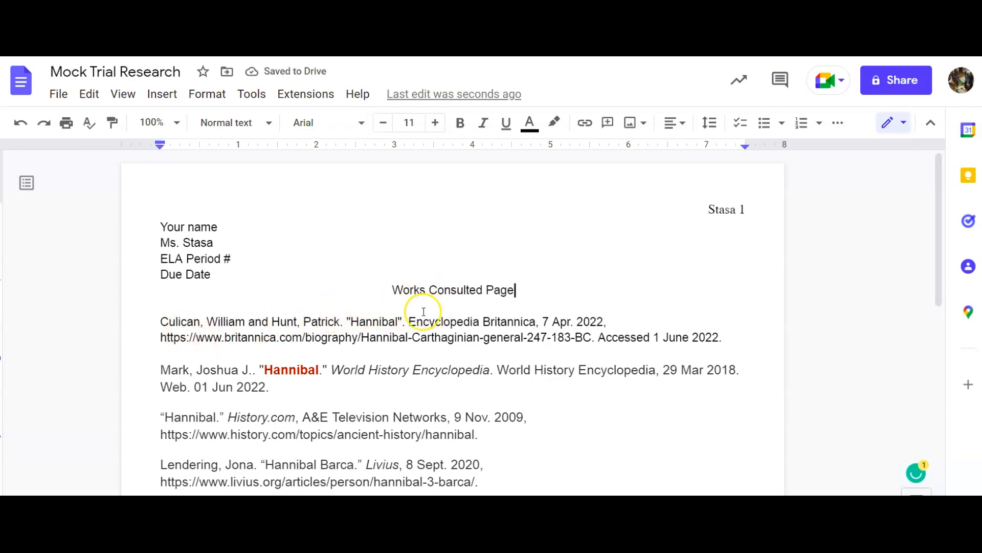
click(441, 308)
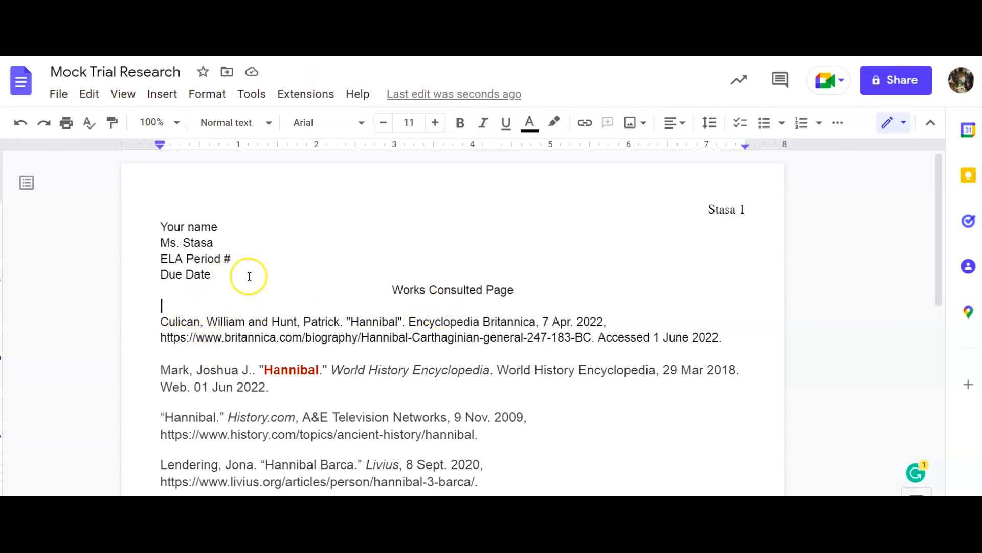
click(113, 318)
text(\)
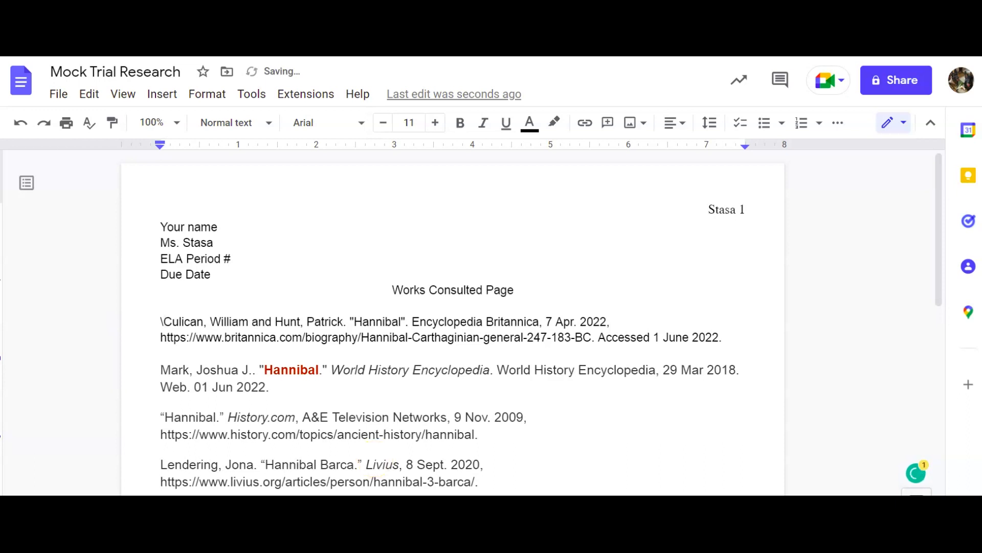
key(BackSpace)
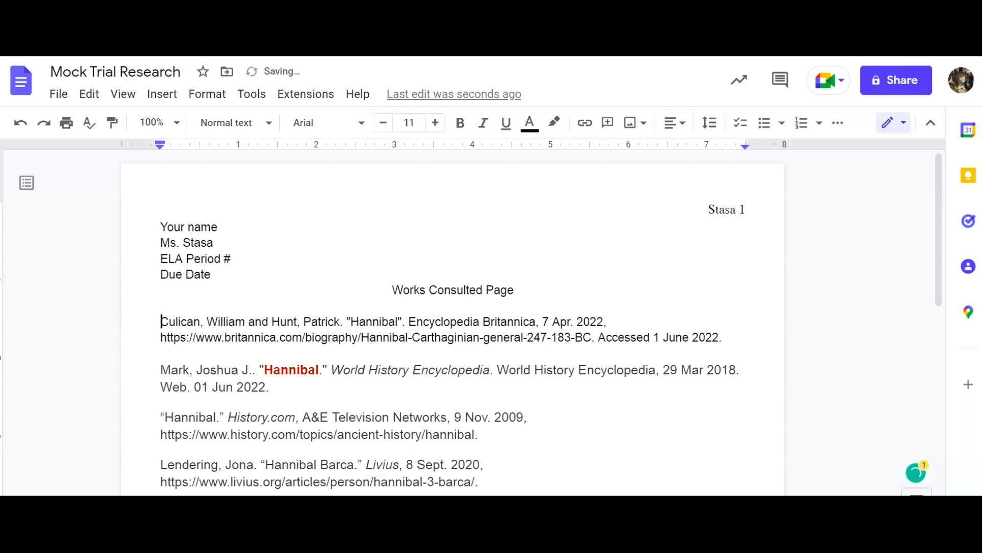
Remove the blank lines above each of the four citations so they follow the title directly, each starting on its own line.
key(BackSpace)
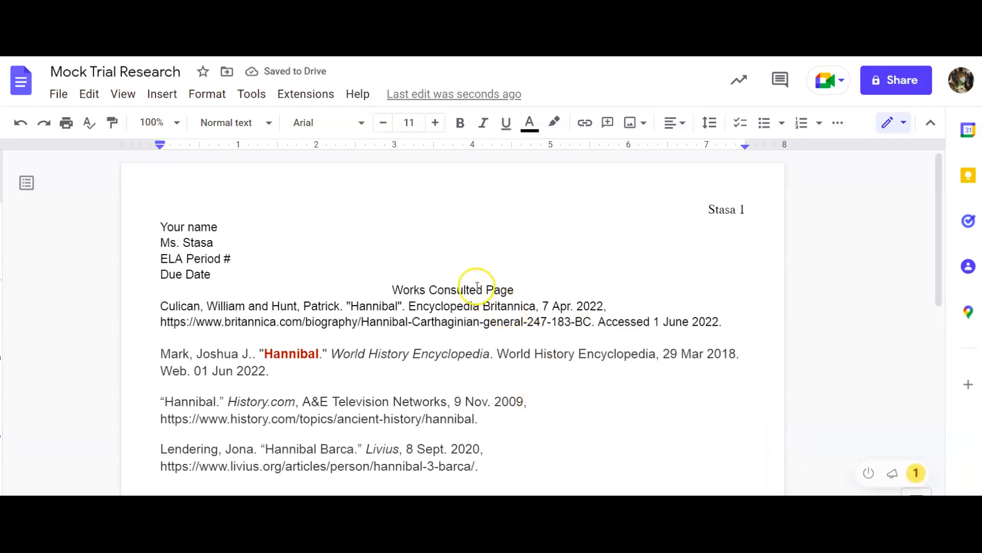
click(159, 354)
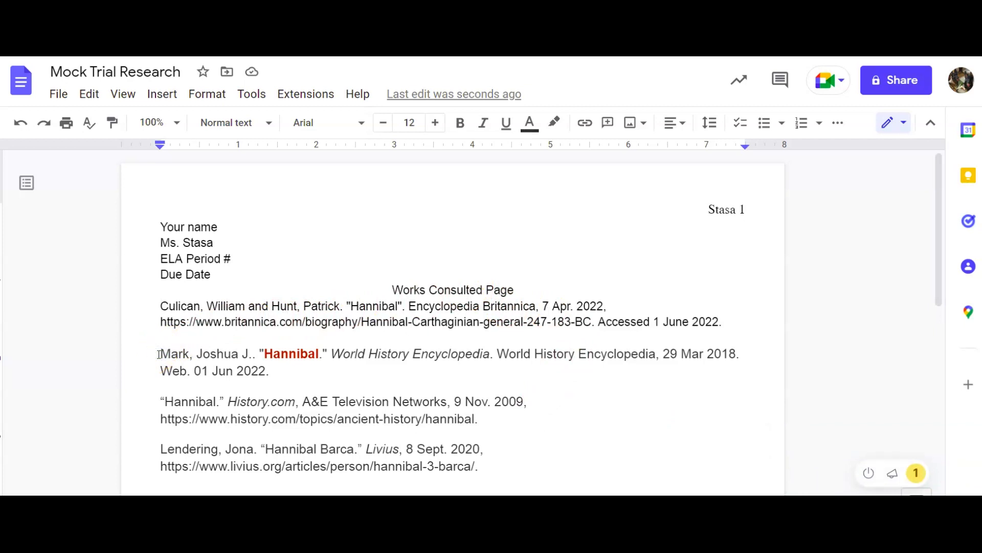
key(BackSpace)
click(160, 384)
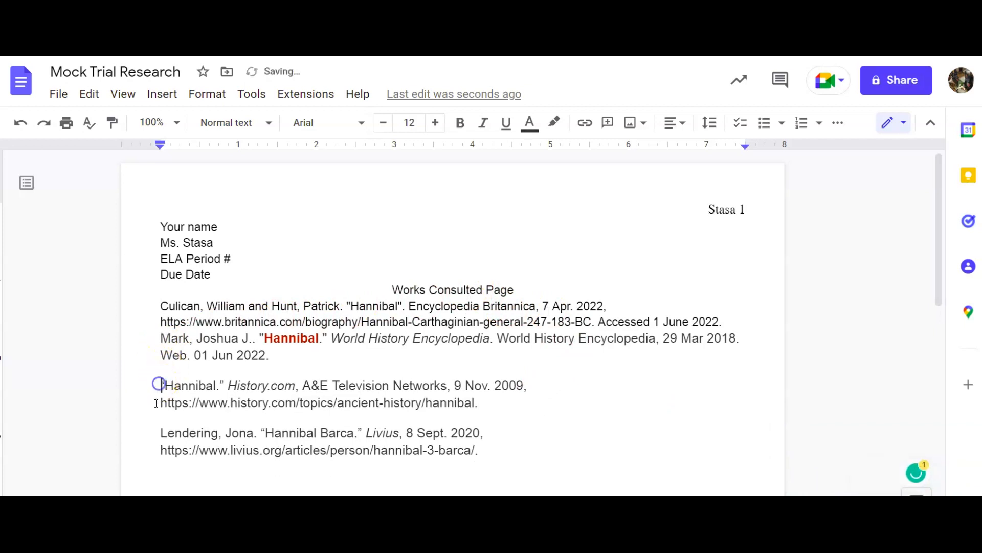
key(BackSpace)
key(BackSpace)
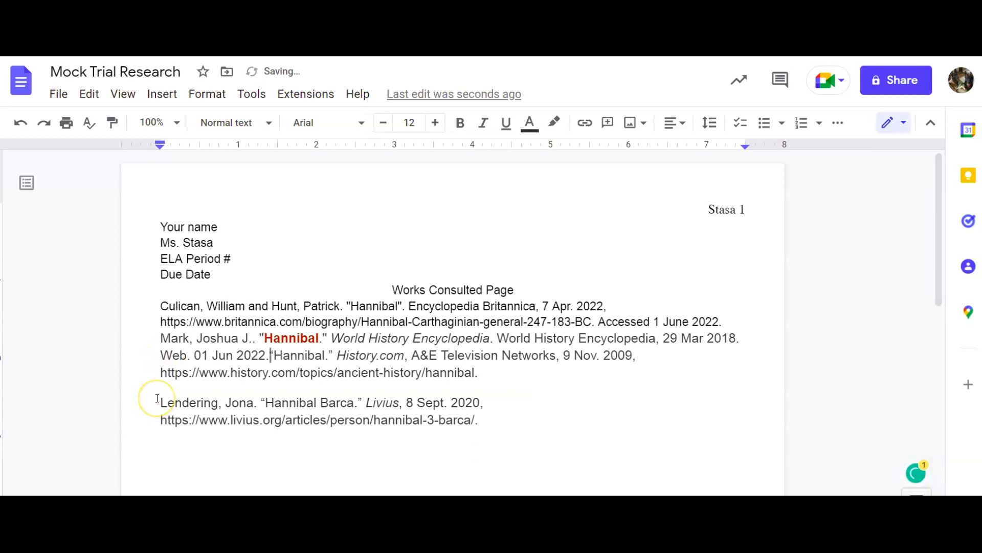
key(Return)
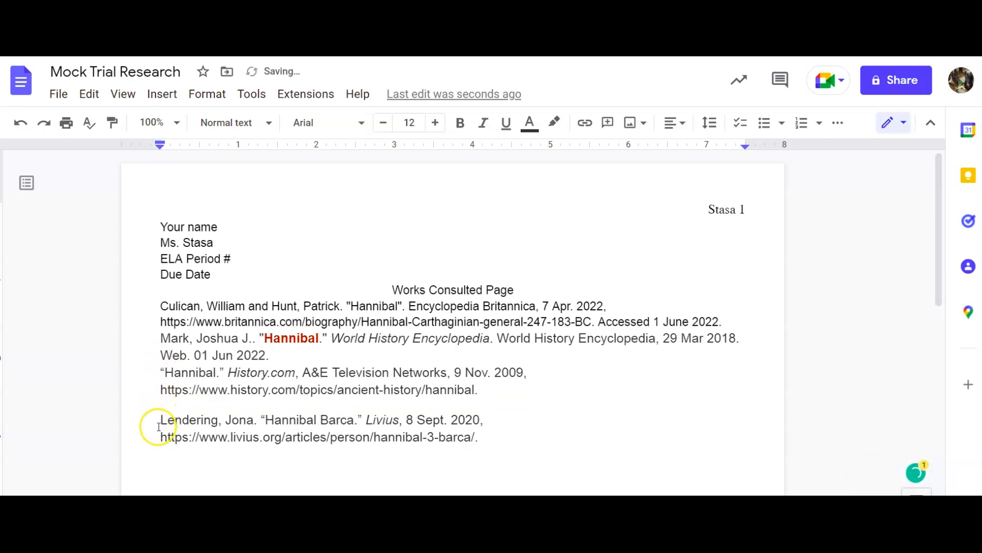
key(BackSpace)
key(Return)
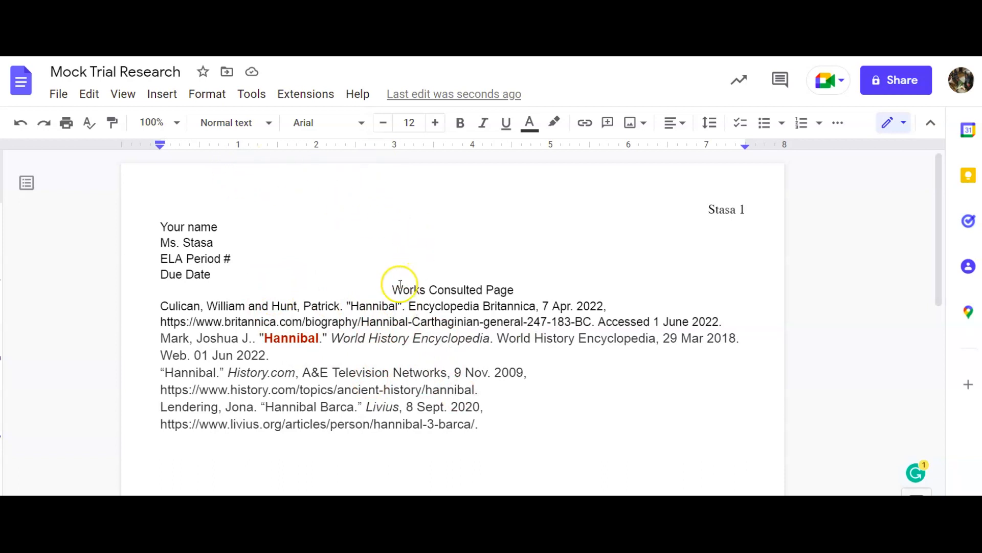
drag(156, 228, 128, 210)
click(261, 284)
drag(450, 376, 451, 373)
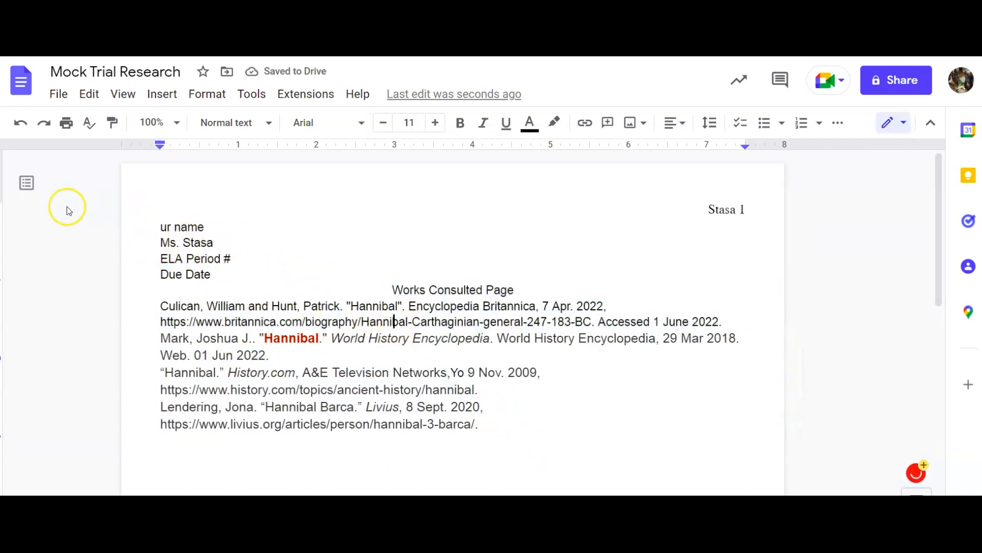
click(21, 128)
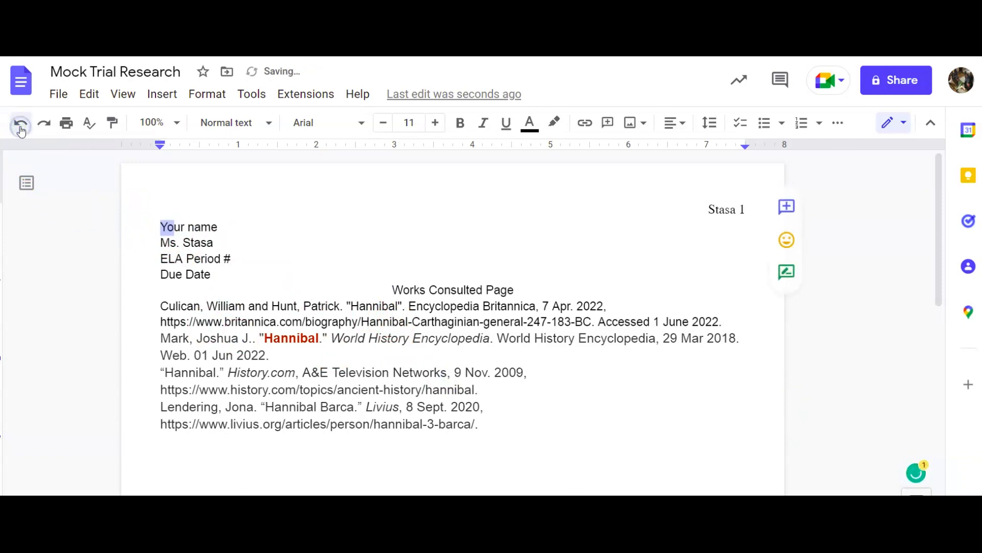
click(196, 257)
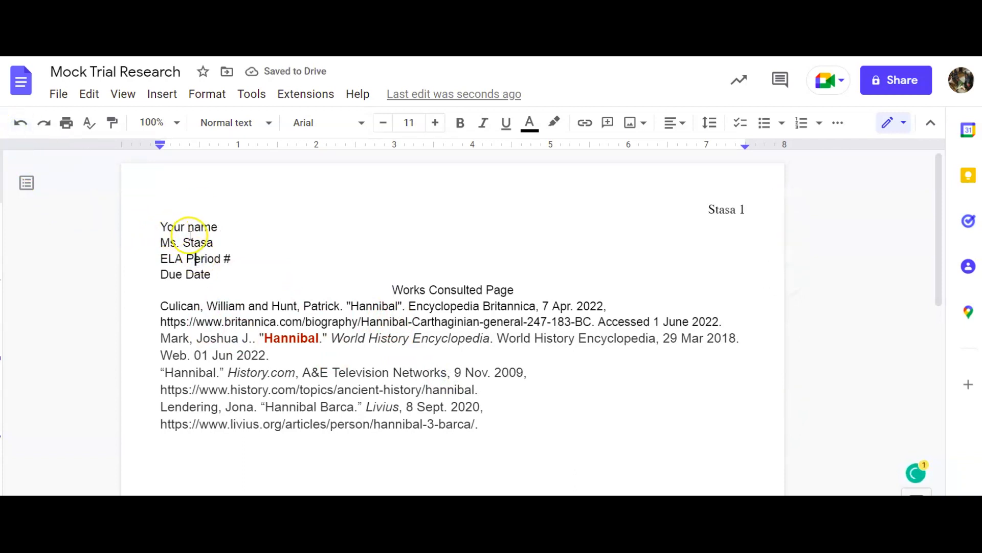
drag(159, 227, 211, 306)
click(212, 274)
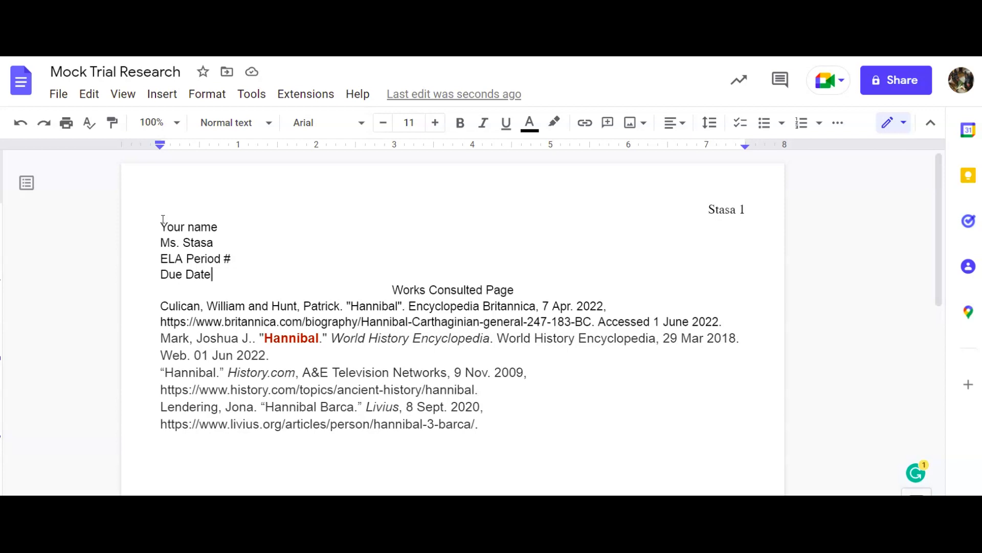
Format the entire document body in Times at size 12.
key(ctrl+a)
scroll(251, 322, down, 3)
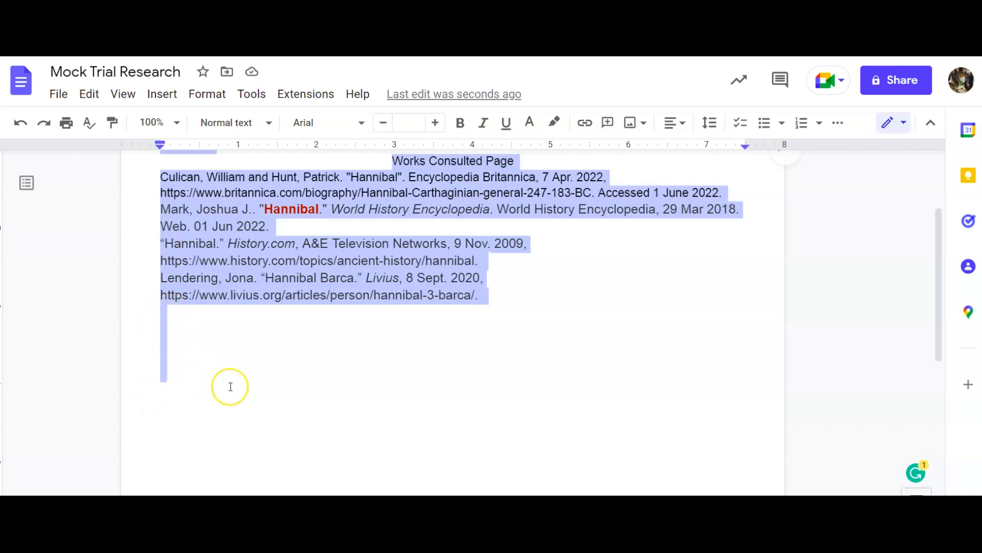
scroll(230, 386, up, 3)
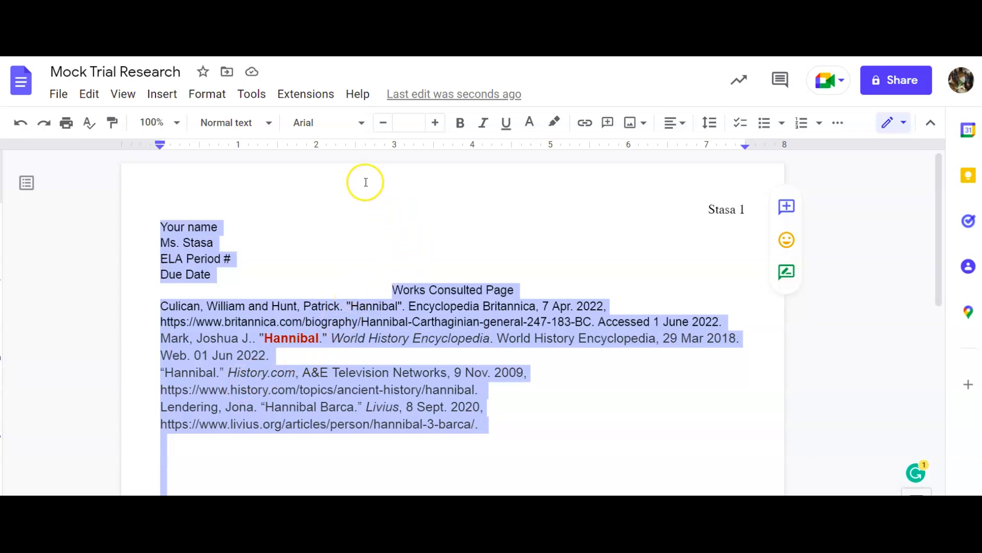
click(356, 124)
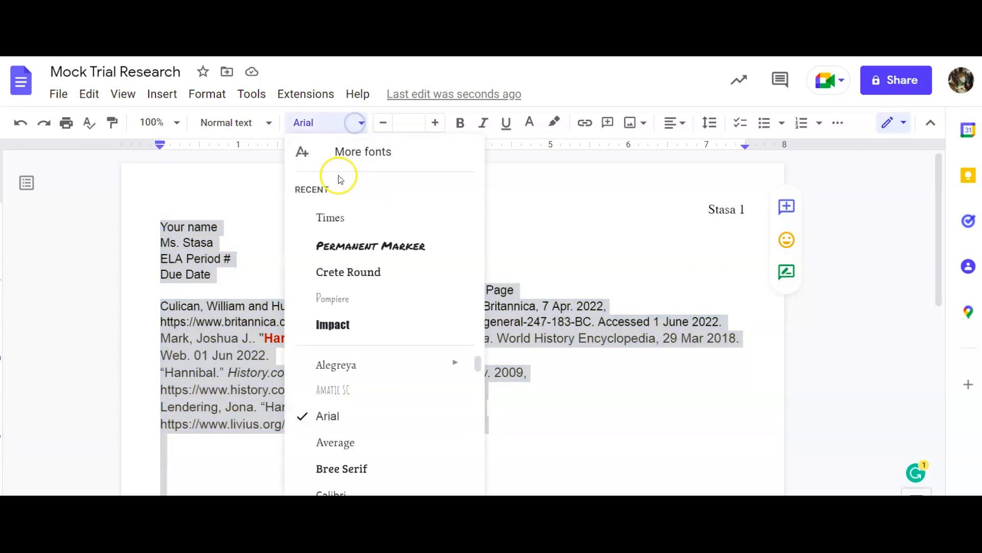
click(331, 216)
click(407, 126)
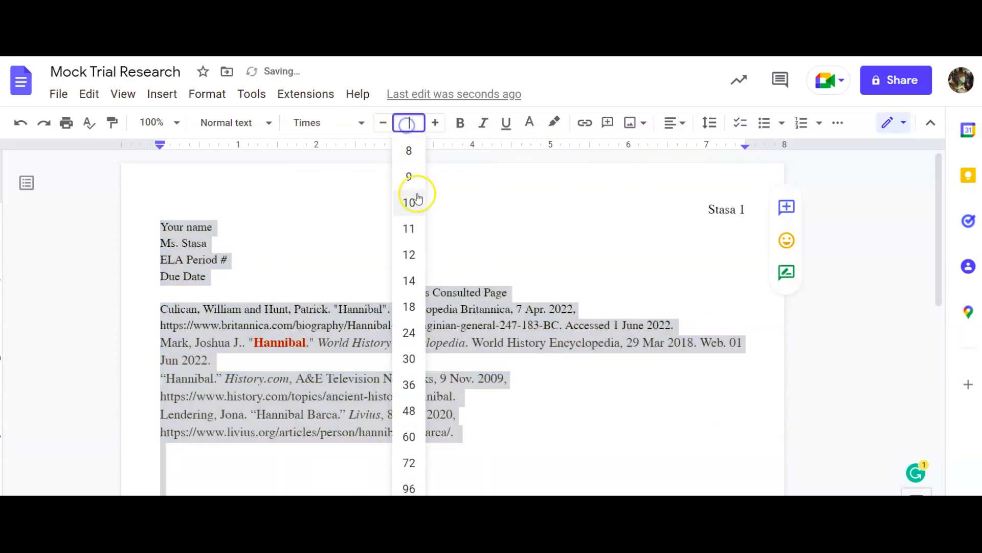
click(409, 253)
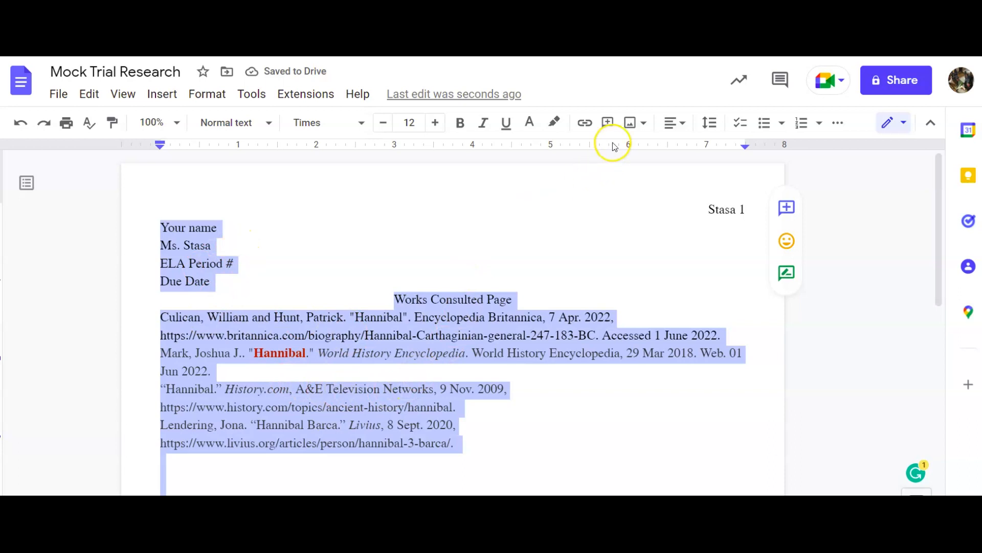
Try custom paragraph spacing of 12 pt before and after for all body text, reset both to 0 and apply.
click(707, 128)
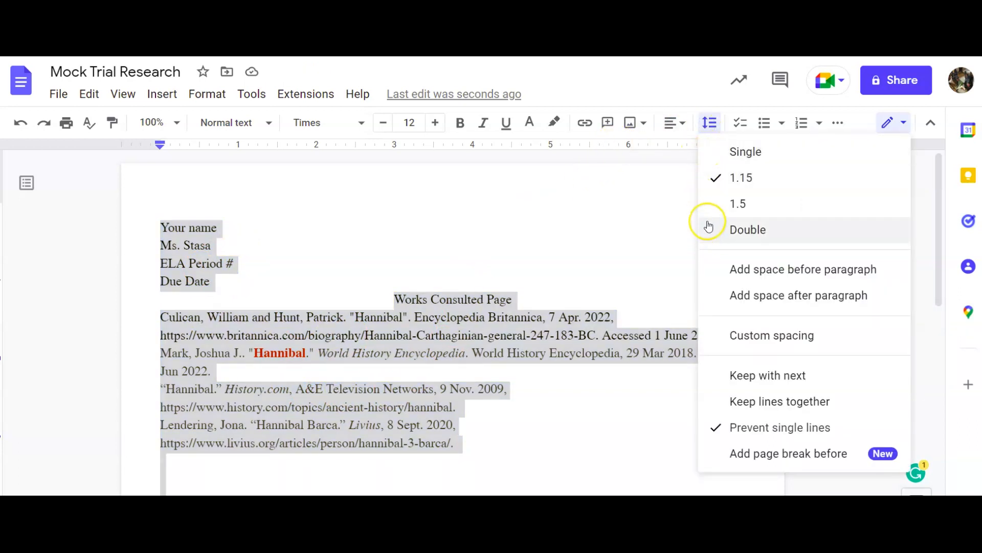
click(742, 339)
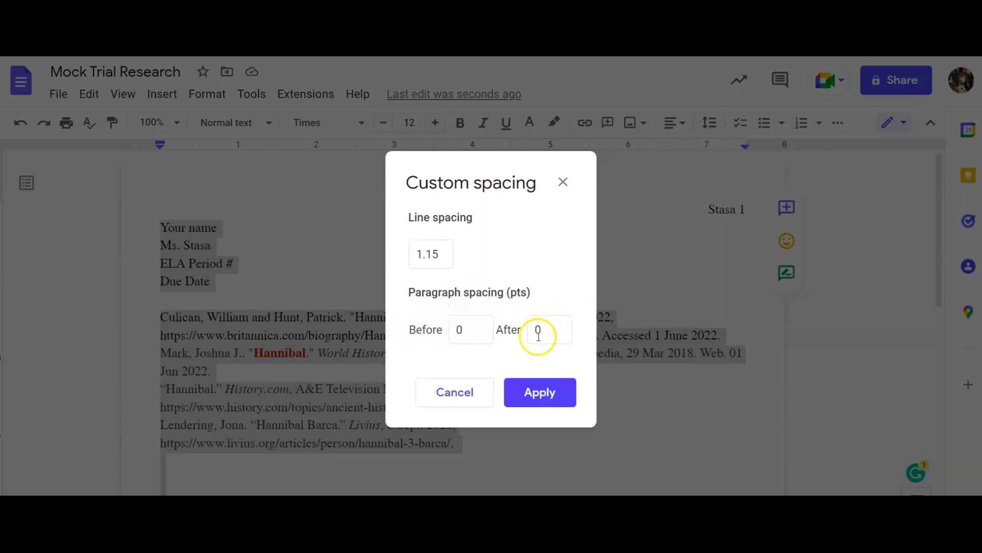
click(457, 334)
text(12)
click(544, 329)
text(12)
click(481, 330)
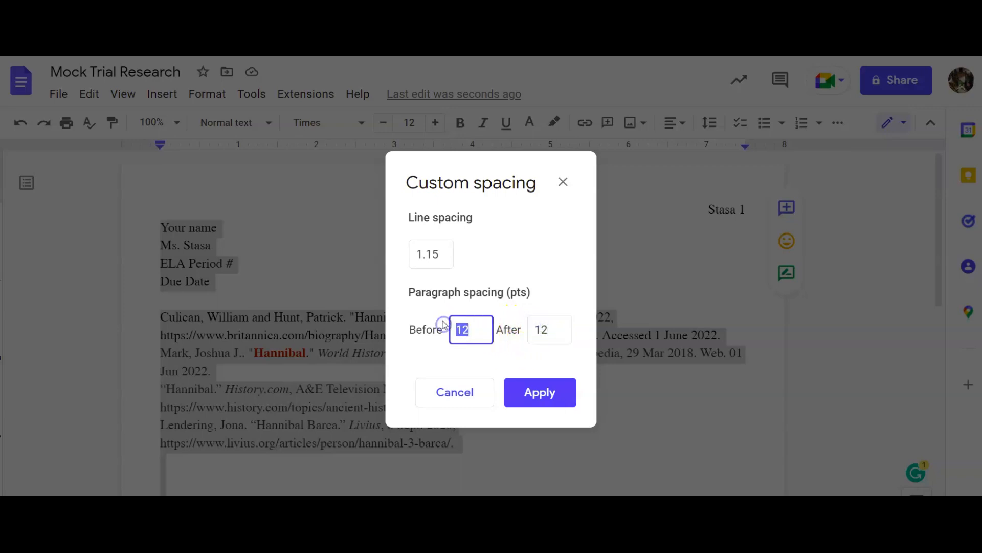
click(543, 329)
text(0)
click(535, 391)
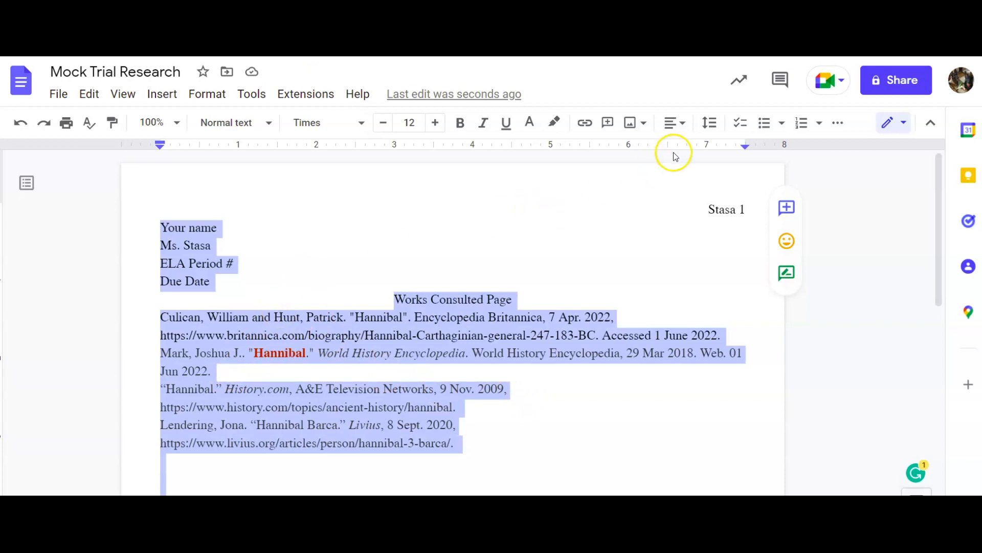
Set the line spacing of the entire document body to double and clear the selection.
click(675, 124)
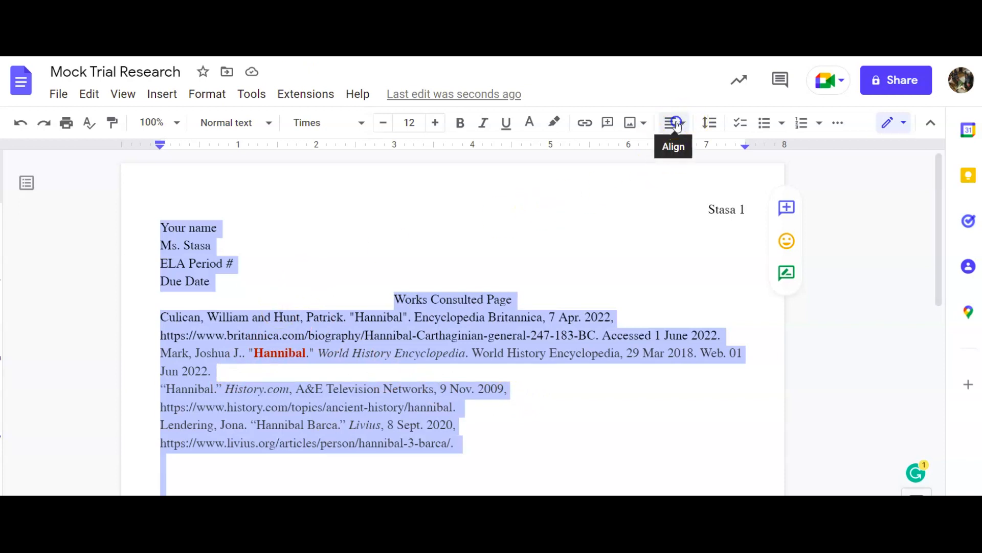
click(708, 123)
click(740, 241)
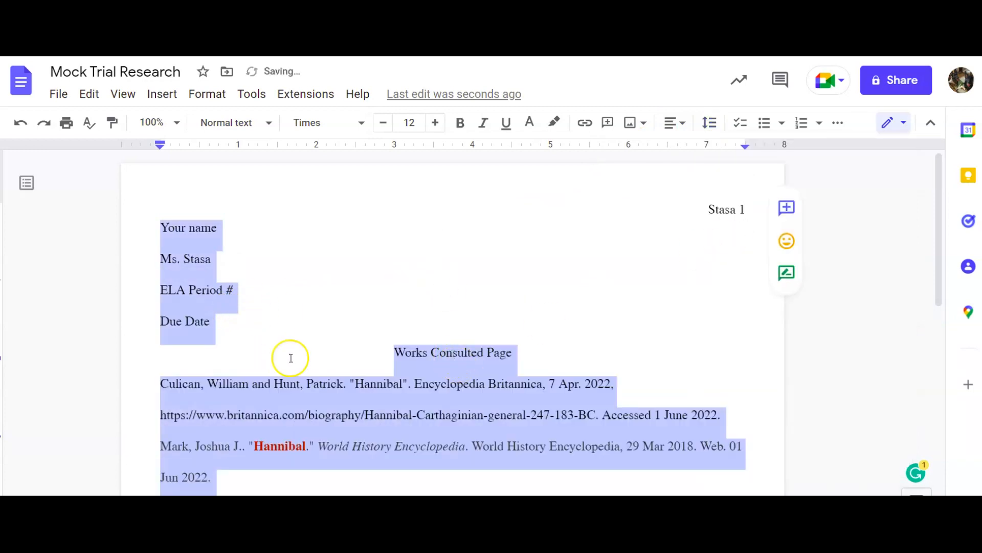
scroll(359, 345, down, 6)
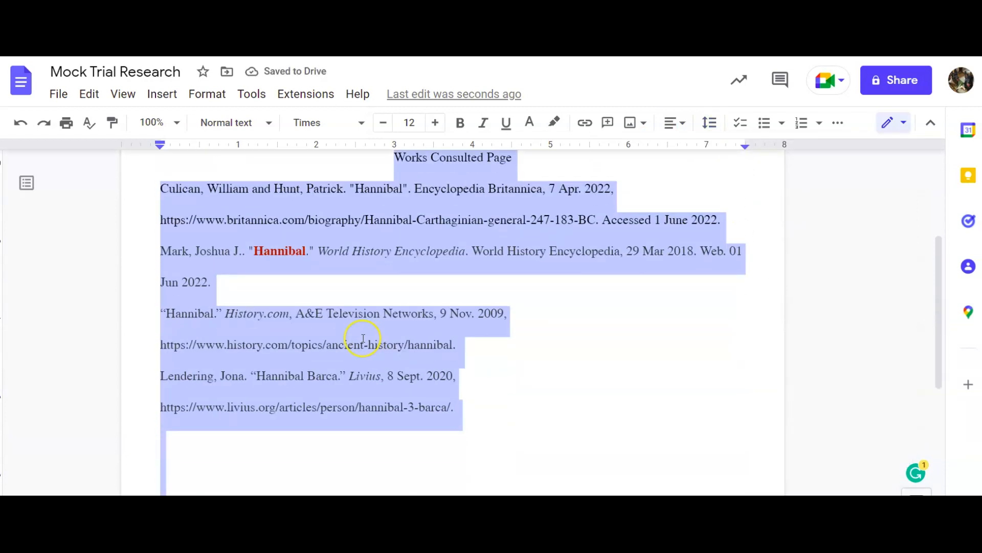
click(283, 342)
Change the text color of the whole Encyclopedia Britannica citation to violet-blue.
scroll(285, 343, up, 4)
scroll(285, 343, up, 1)
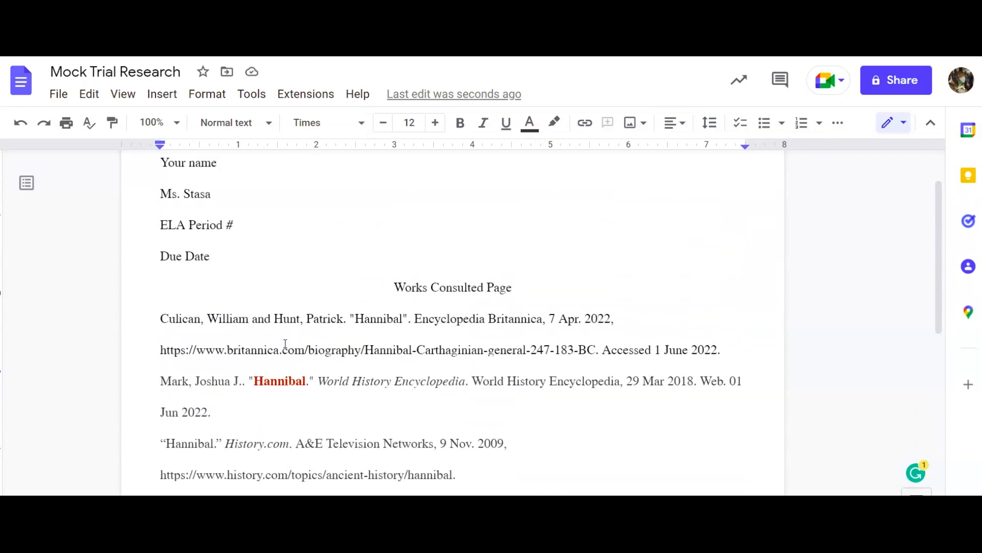
scroll(272, 335, down, 5)
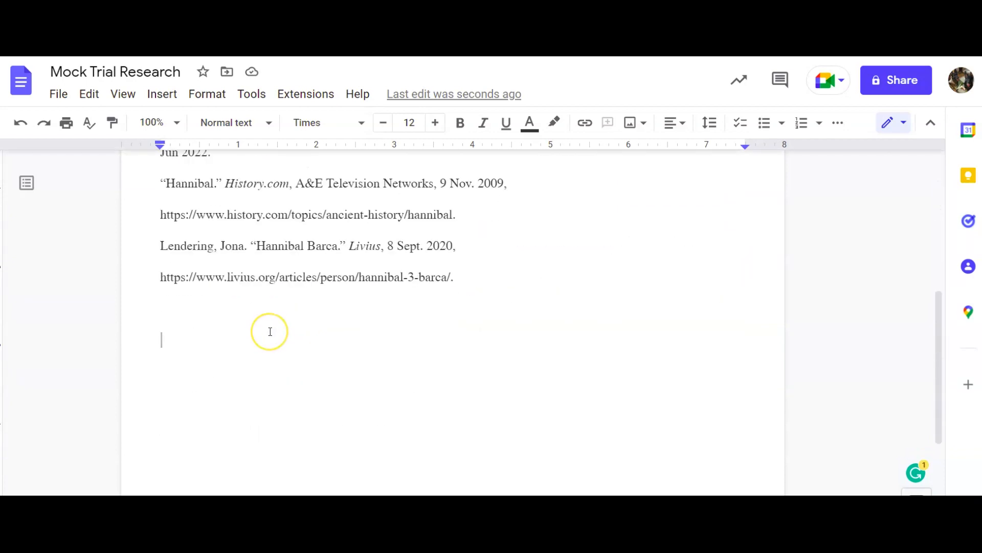
scroll(270, 332, up, 4)
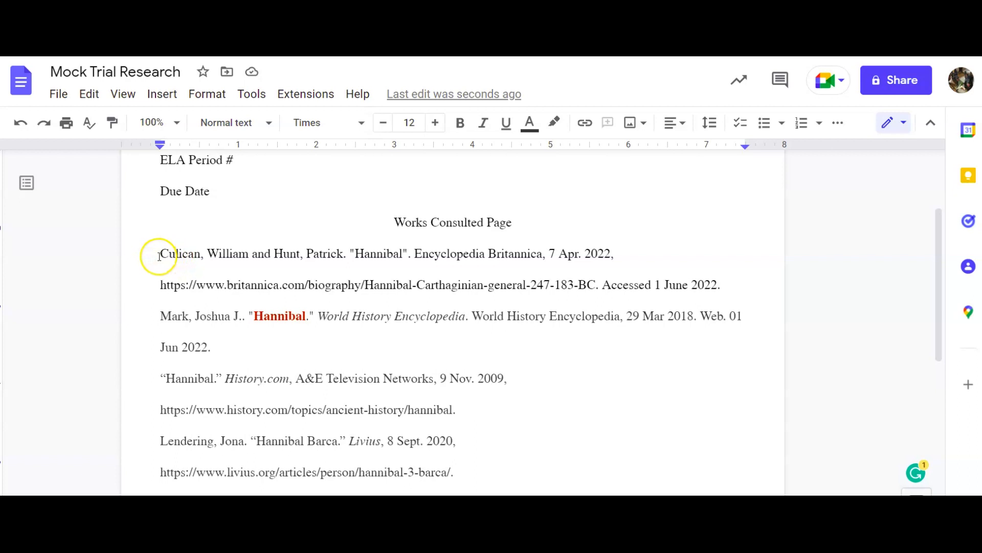
drag(176, 254, 721, 277)
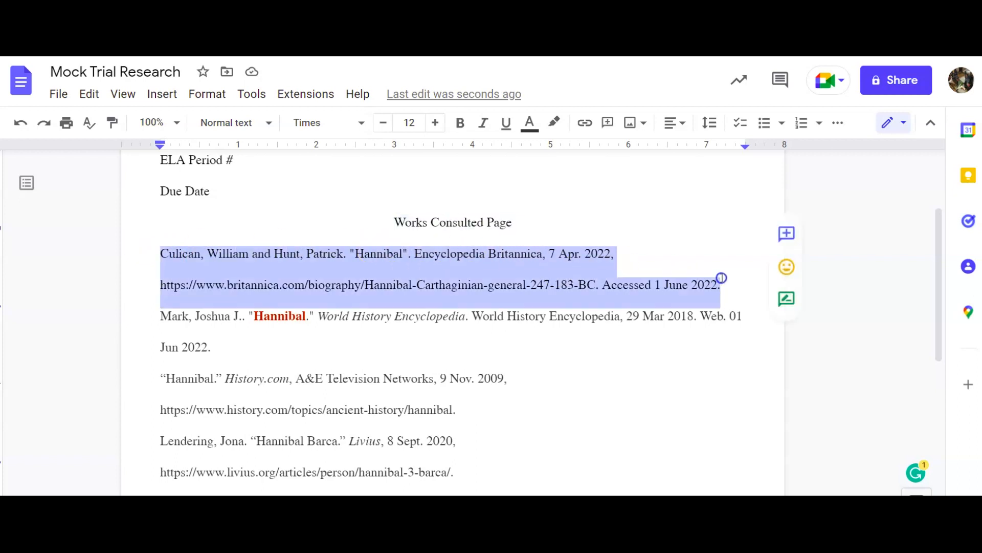
click(530, 123)
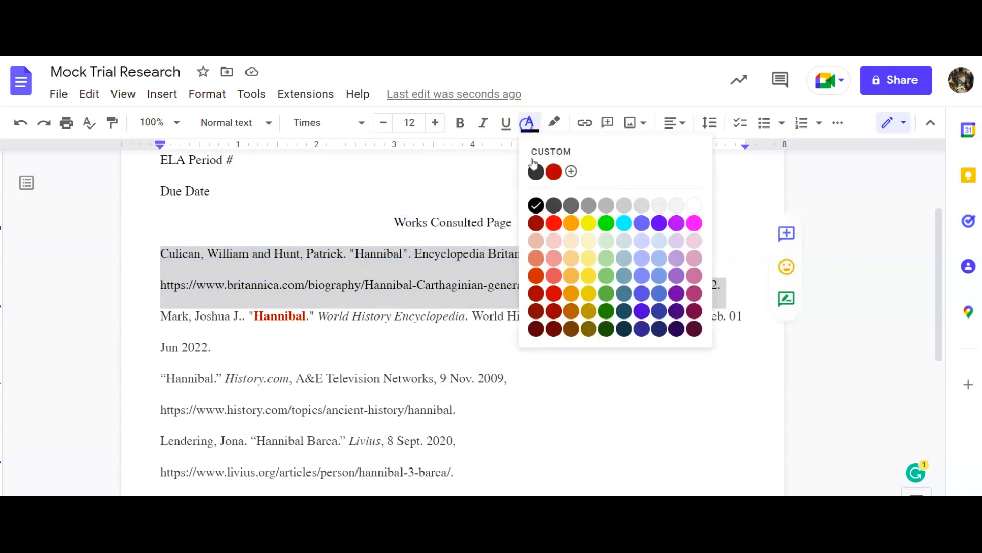
click(660, 223)
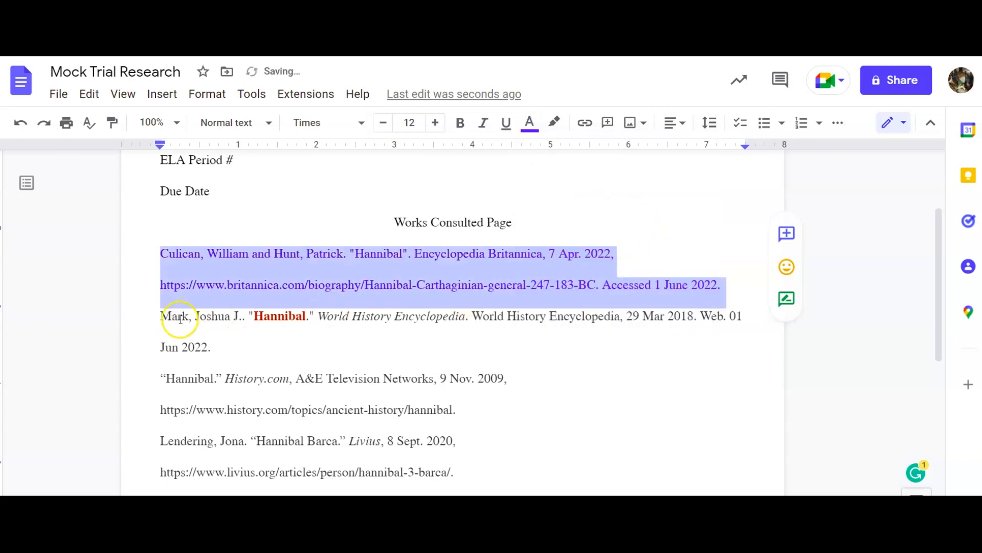
Change the text color of the whole World History Encyclopedia citation to dark magenta.
drag(161, 317, 217, 346)
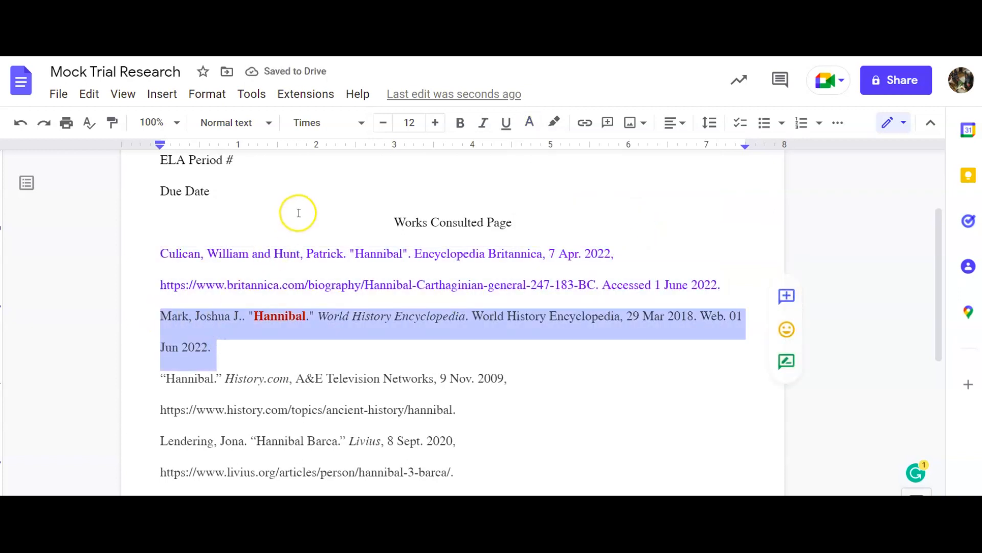
click(530, 123)
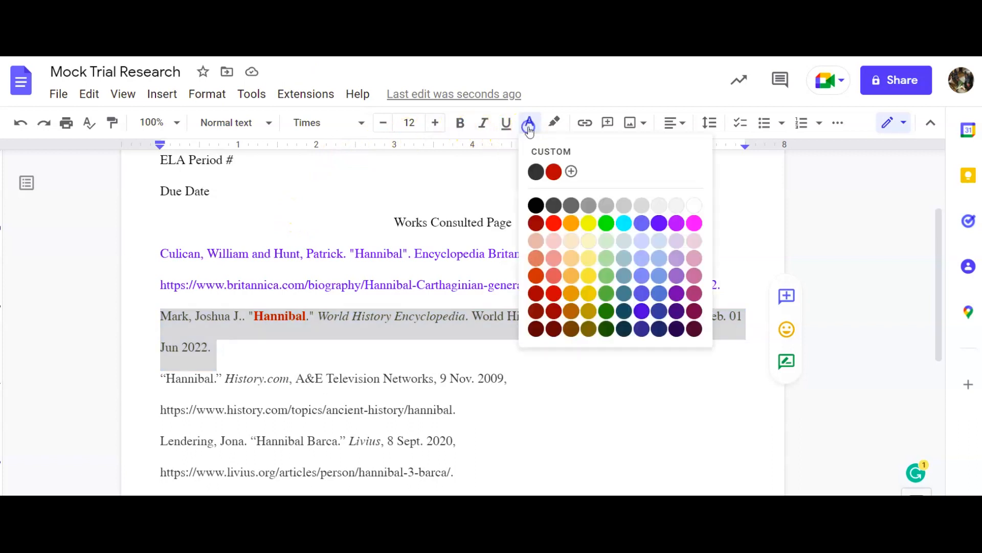
click(694, 293)
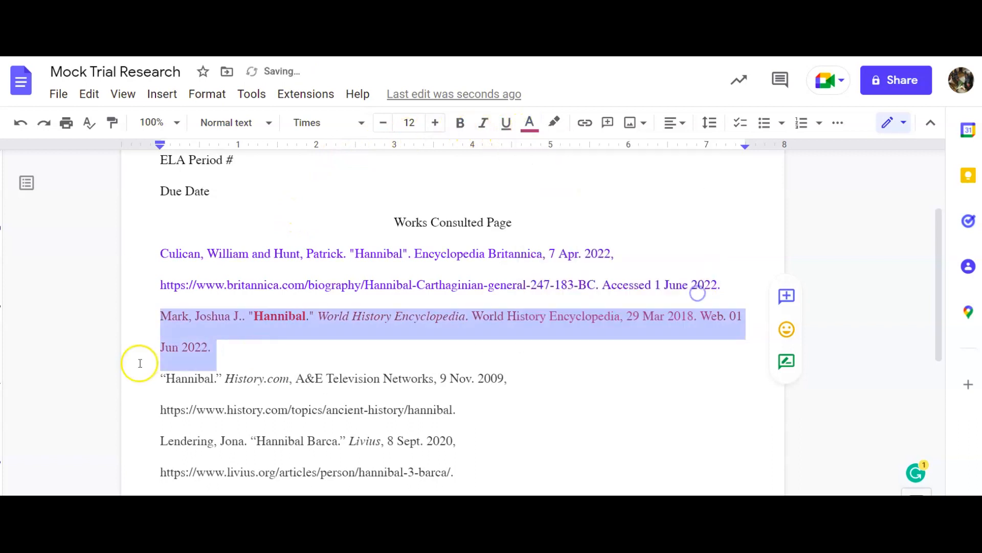
Change the text color of the whole History.com citation to dark green.
drag(148, 377, 466, 412)
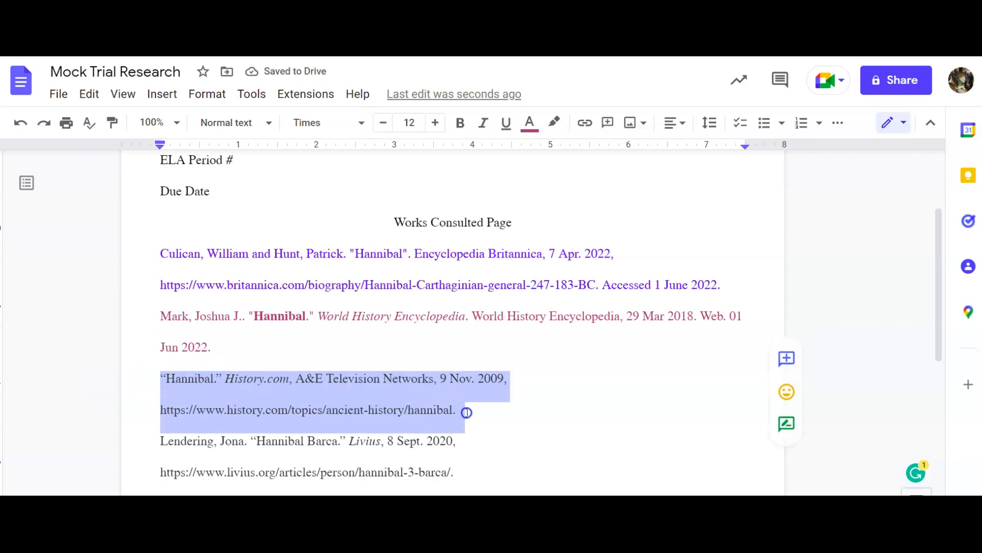
click(530, 123)
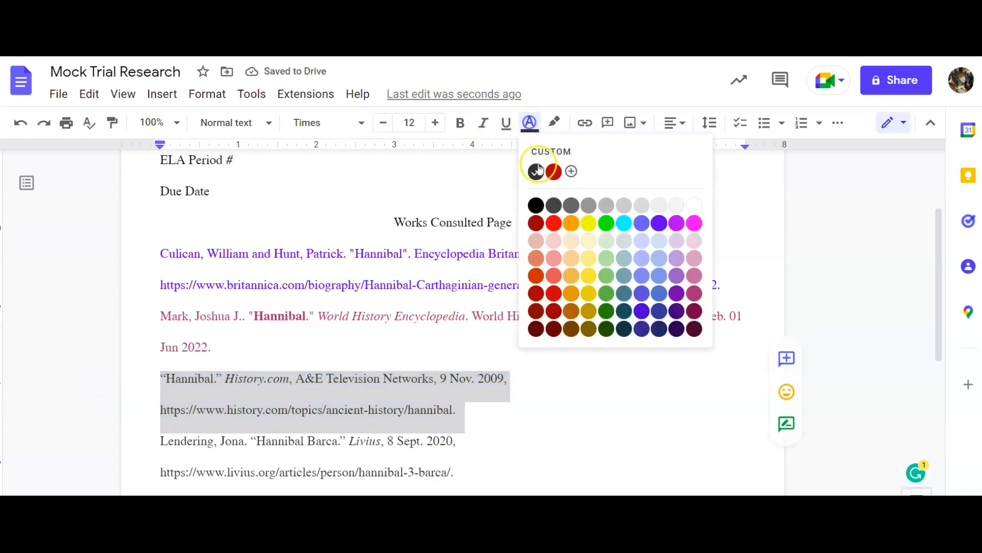
click(608, 293)
Change the text color of the whole Livius citation to dark yellow.
scroll(346, 417, down, 2)
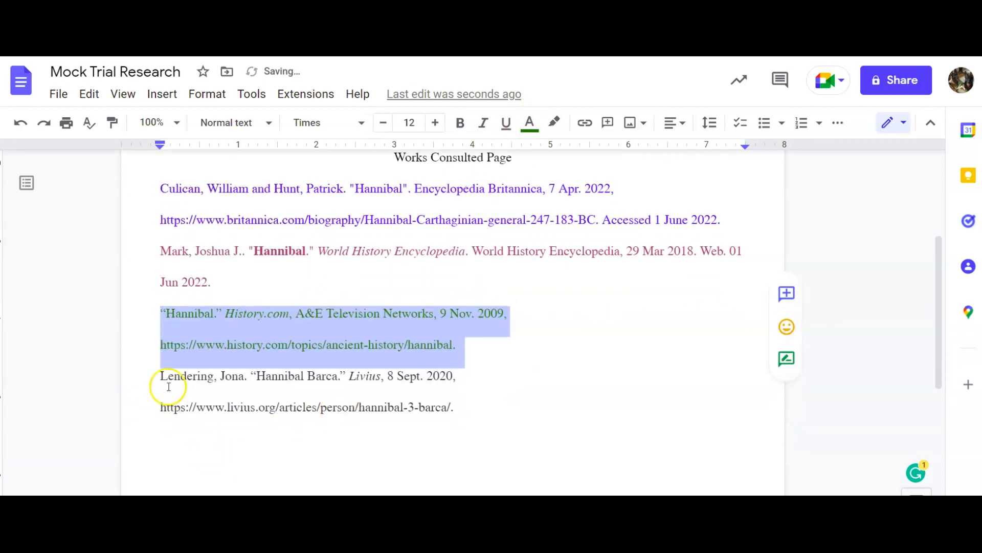
drag(147, 373, 470, 412)
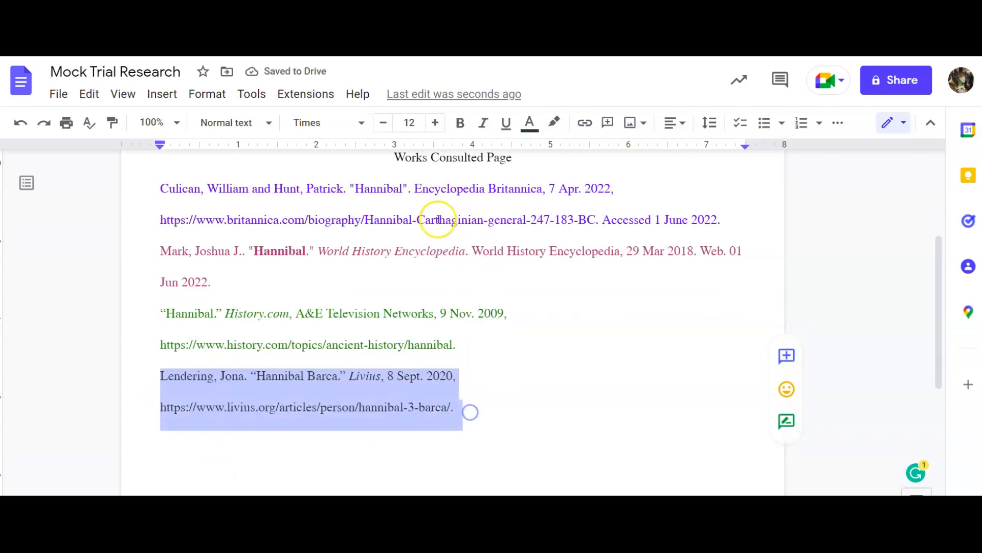
click(529, 123)
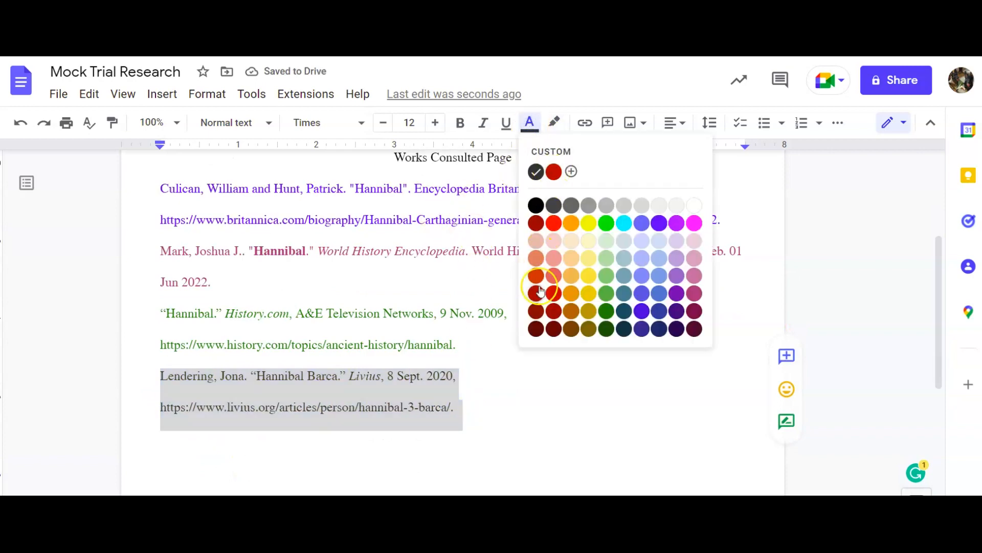
click(590, 310)
click(487, 387)
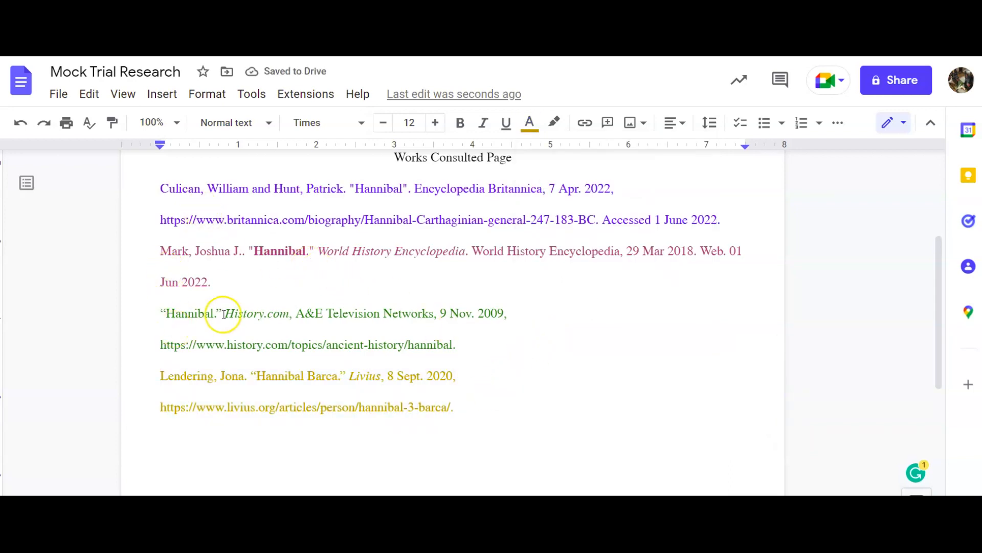
Break the Encyclopedia Britannica citation before its URL and before the final 2022, indenting both continuation lines half an inch without leading spaces.
click(623, 192)
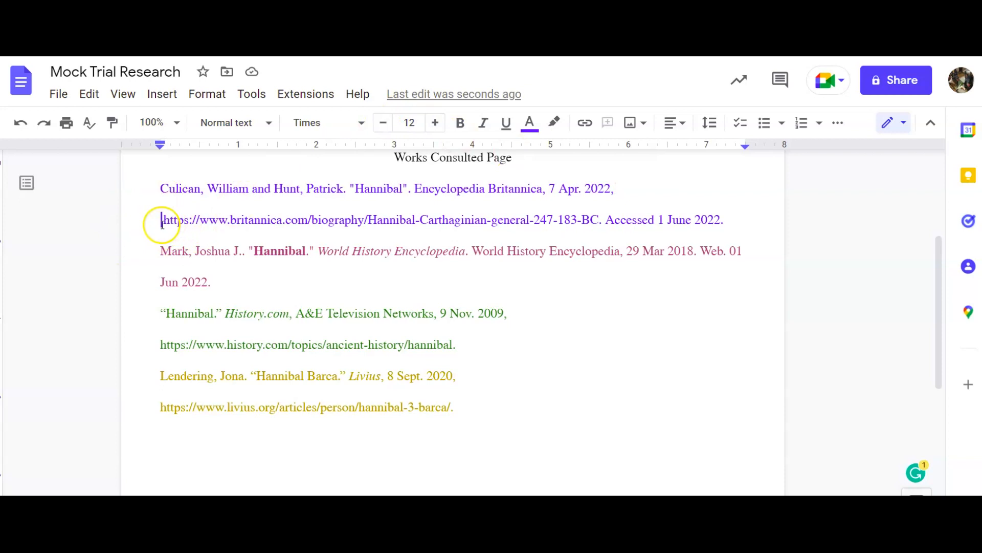
key(Tab)
click(200, 235)
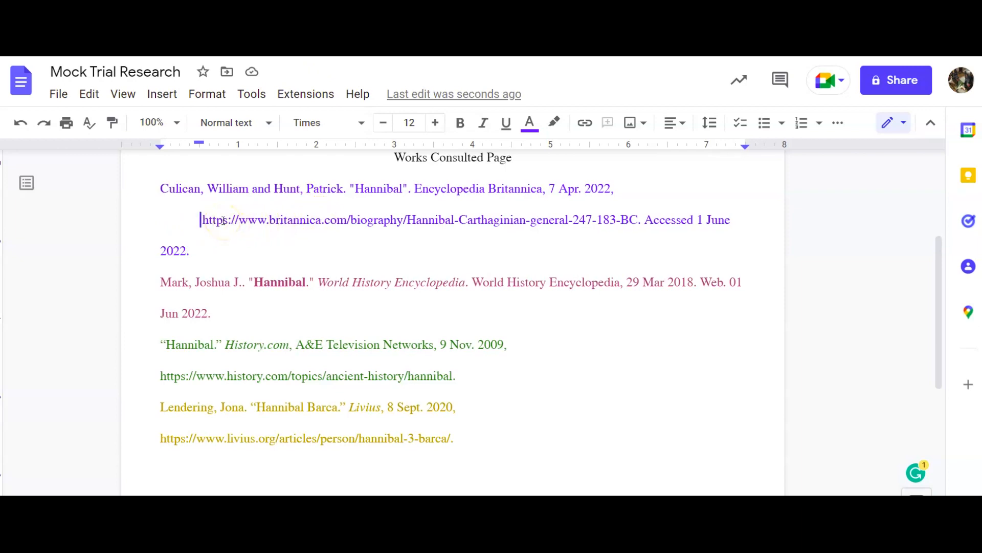
key(BackSpace)
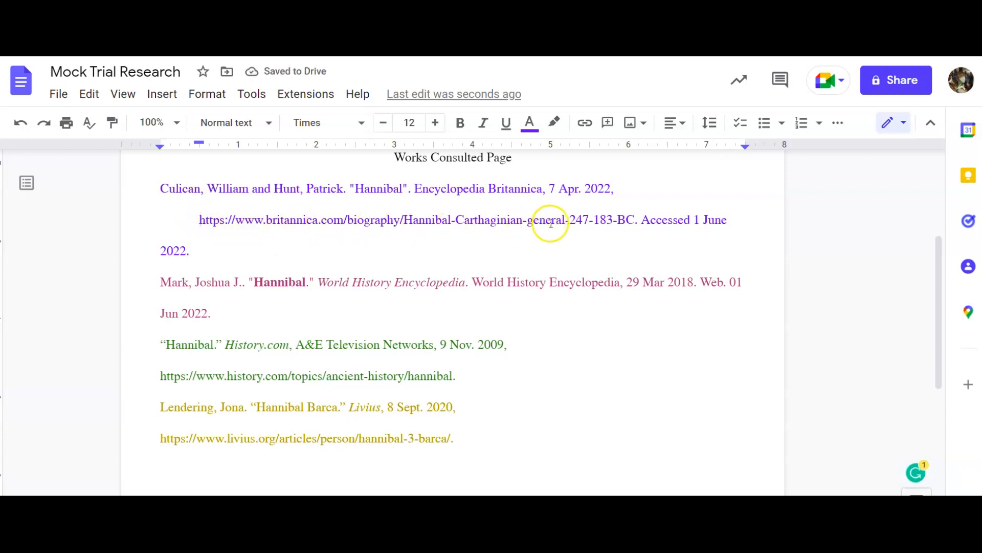
click(161, 253)
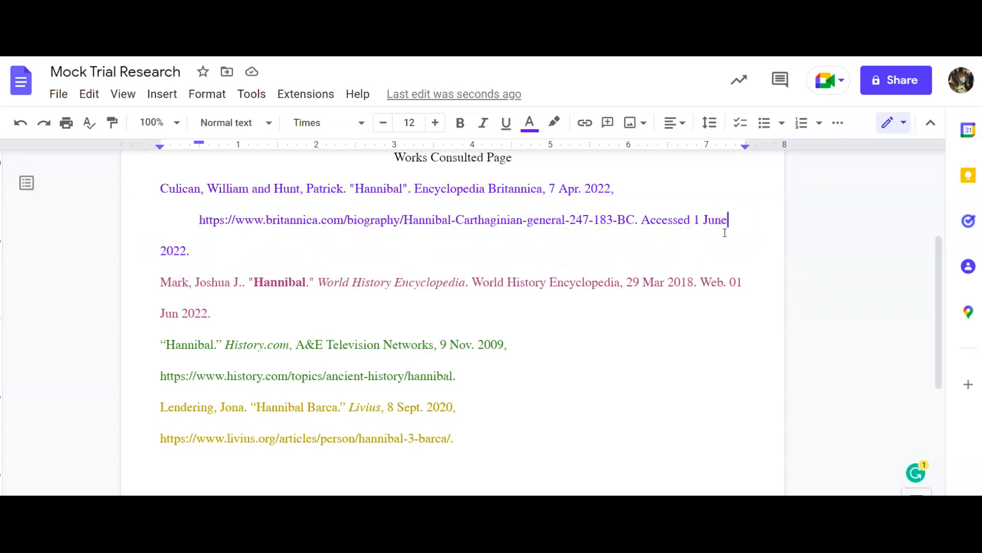
key(Tab)
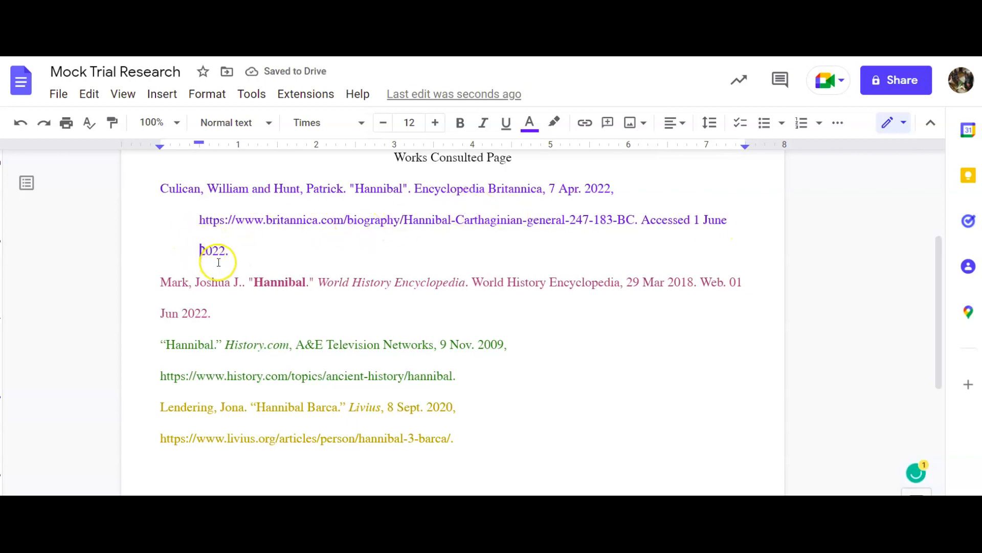
Break the World History Encyclopedia citation before "Jun 2022." and indent that continuation line half an inch.
click(433, 285)
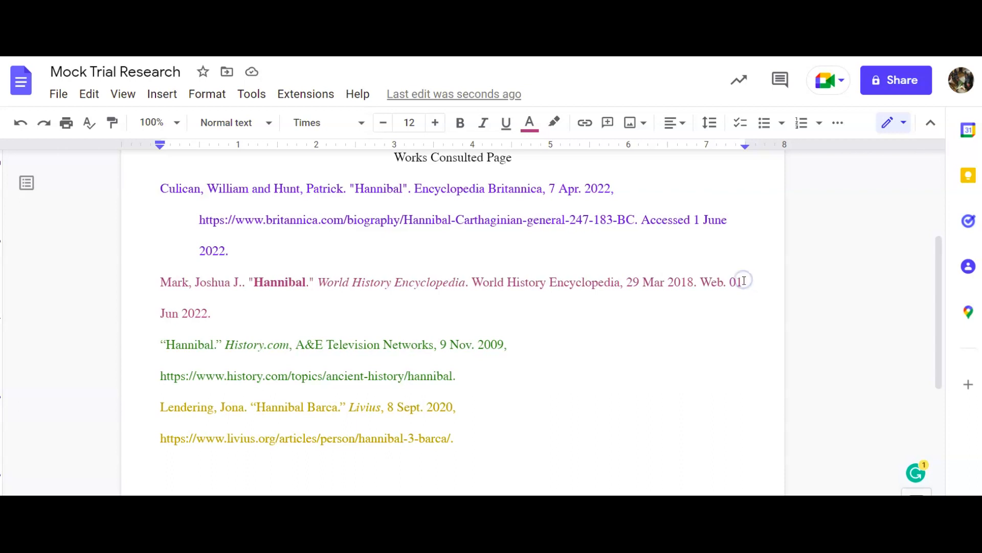
key(Return)
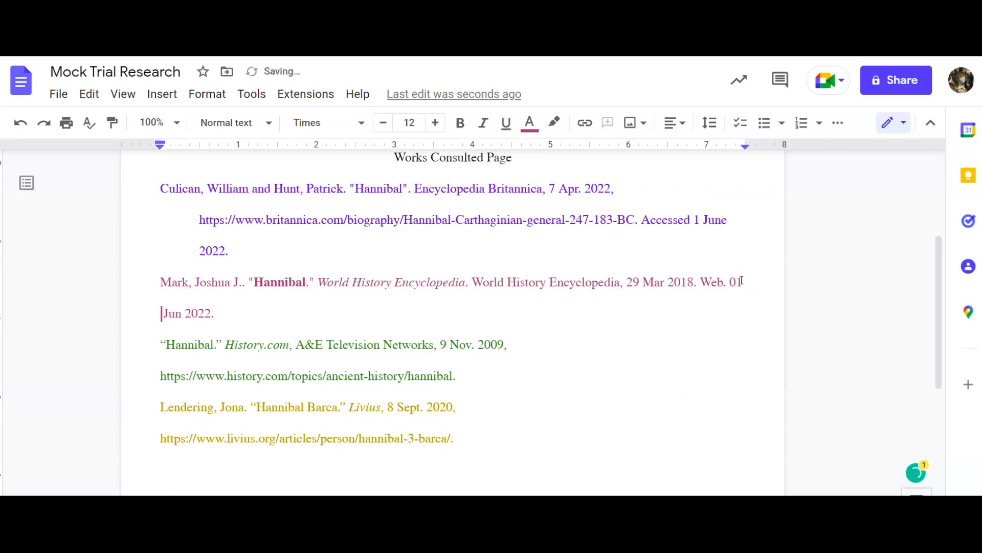
key(Tab)
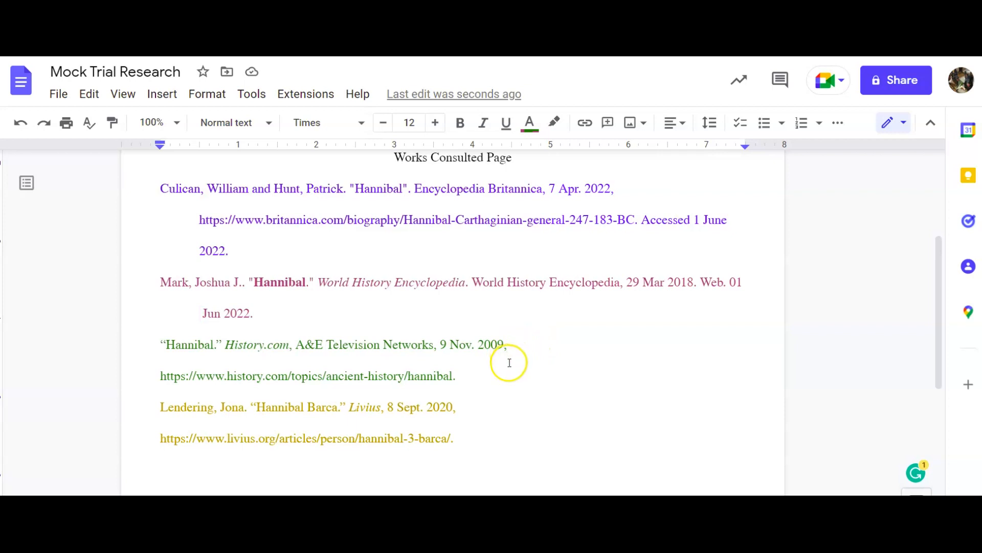
Break the History.com citation before its URL, indent the URL line half an inch and remove its leading space.
key(Return)
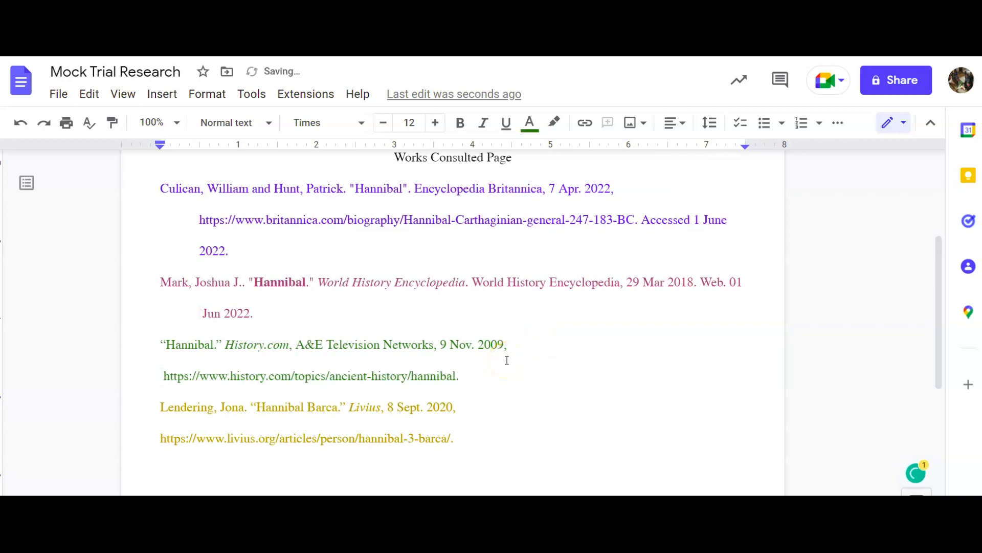
key(Tab)
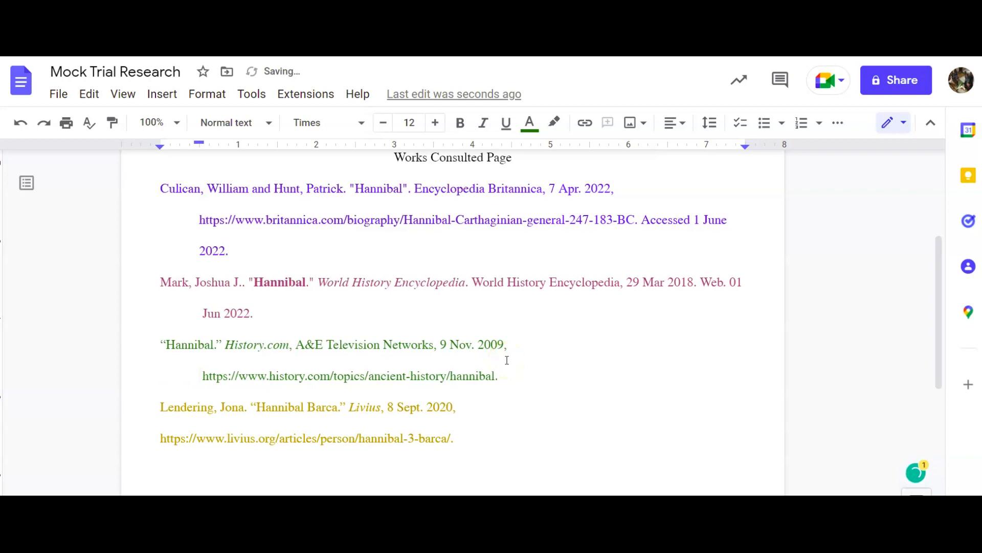
key(Delete)
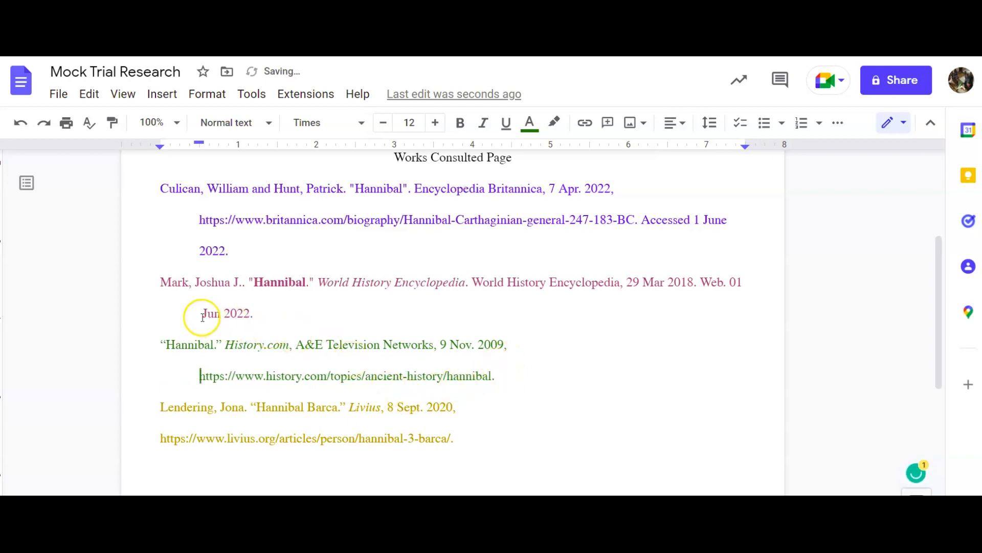
Break the Livius citation before its URL and indent the URL line half an inch without a leading space.
click(457, 406)
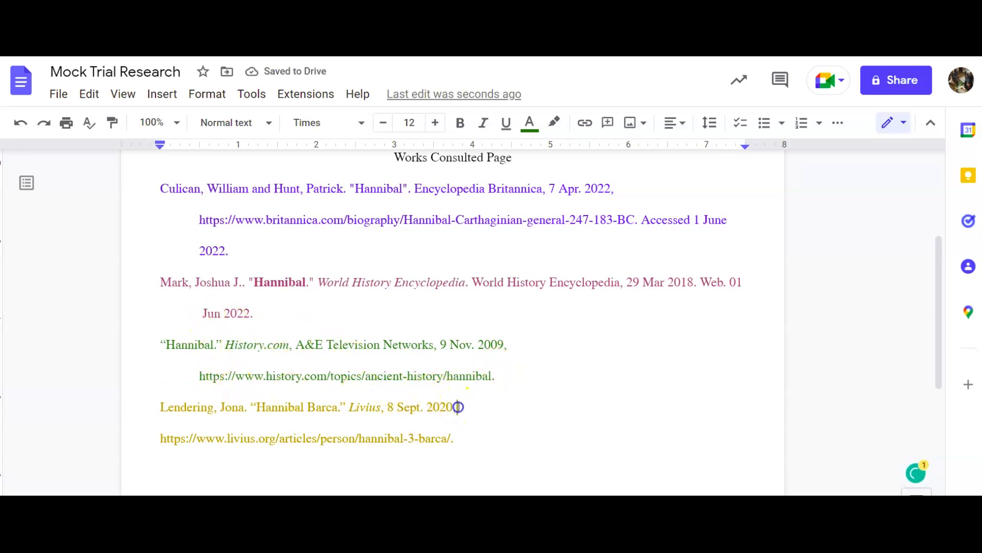
key(BackSpace)
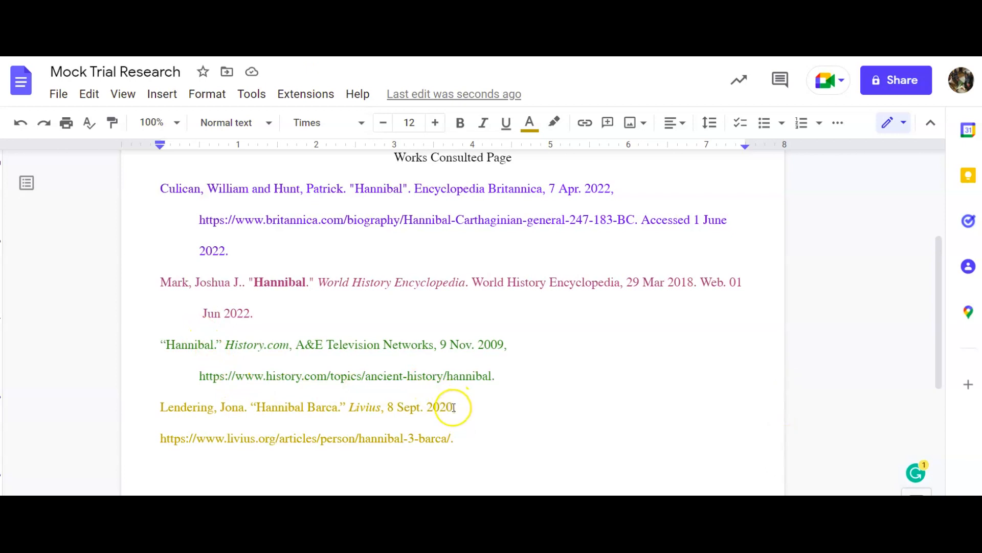
key(Tab)
key(Delete)
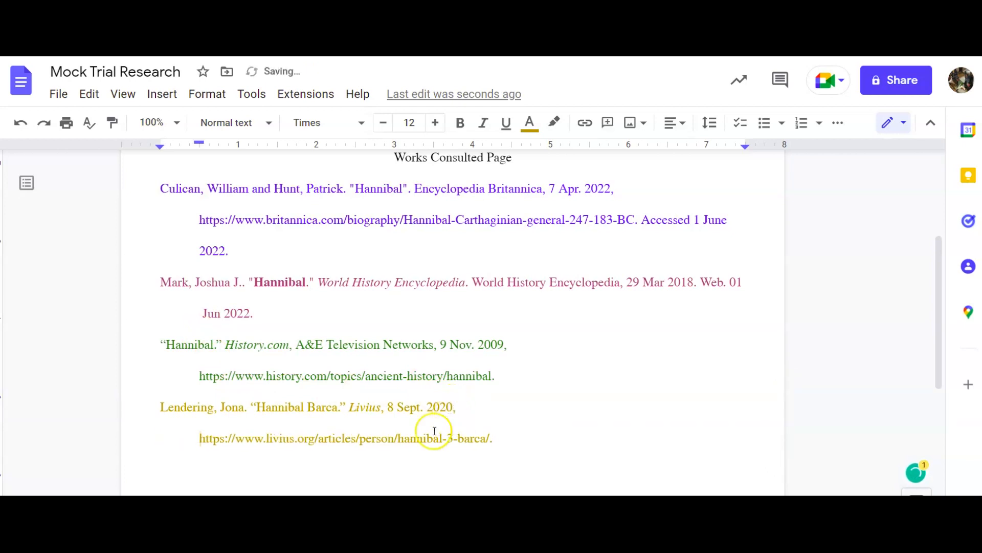
double_click(357, 469)
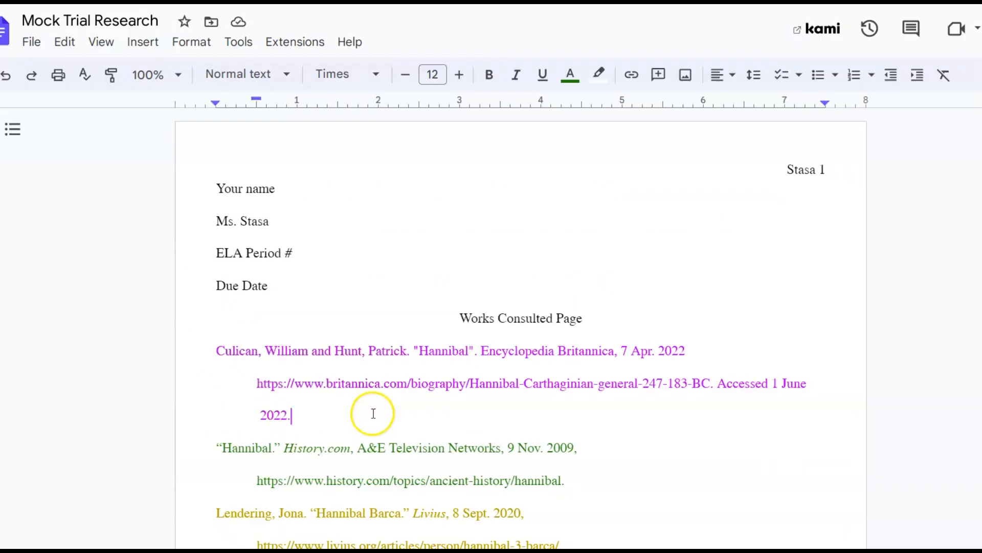
text(Mark, Joshua J.. "Hannibal." World History Encyclopedia. World History Encyclopedia, 29 Mar 2018. Web. 01 Jun 2022.)
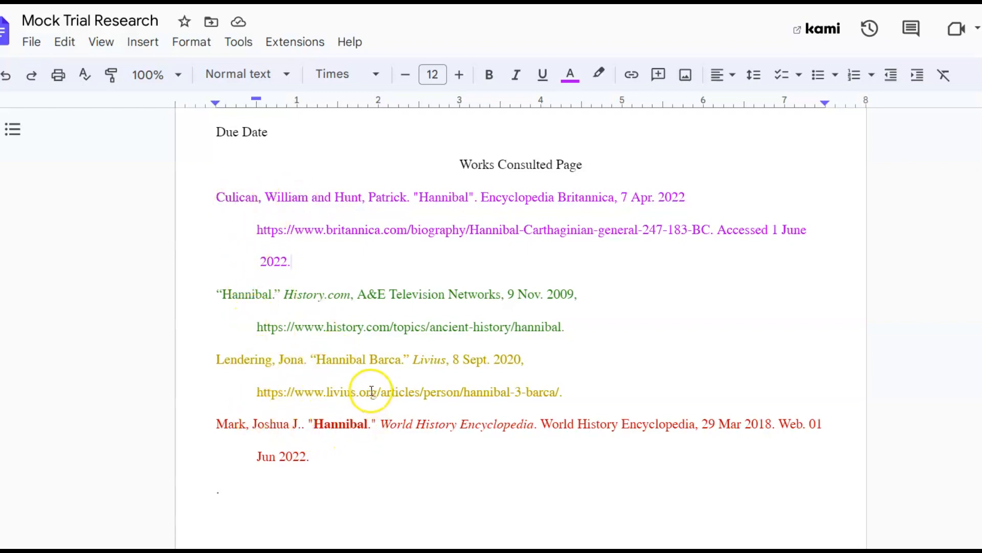
scroll(372, 390, up, 2)
scroll(314, 315, down, 2)
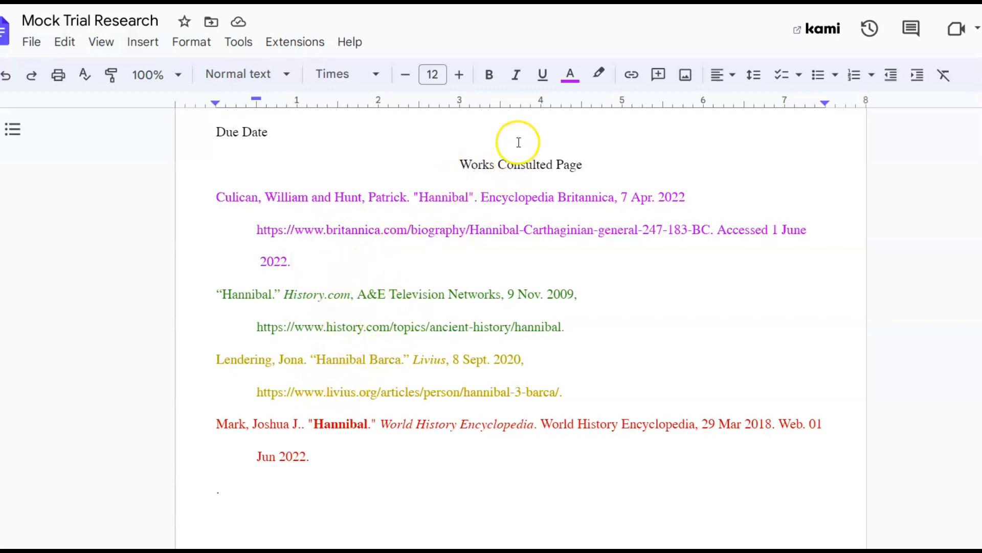
Change the text color of the entire document to black and clear the selection.
click(569, 77)
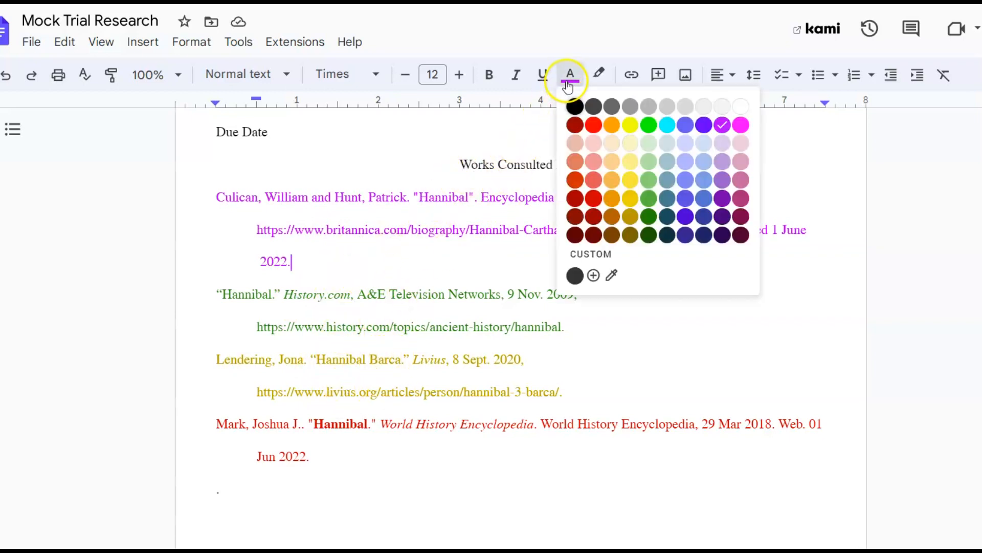
click(467, 129)
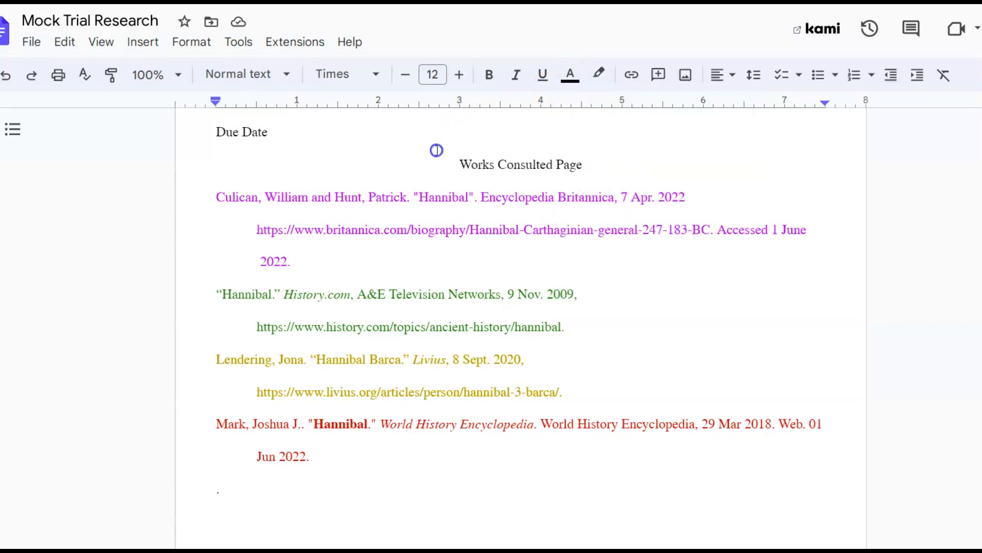
key(ctrl+a)
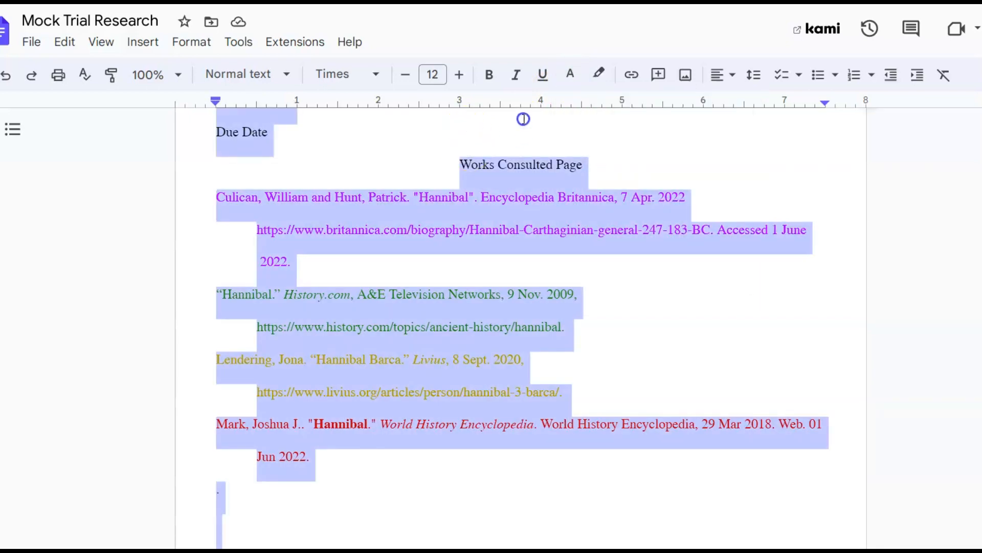
click(569, 82)
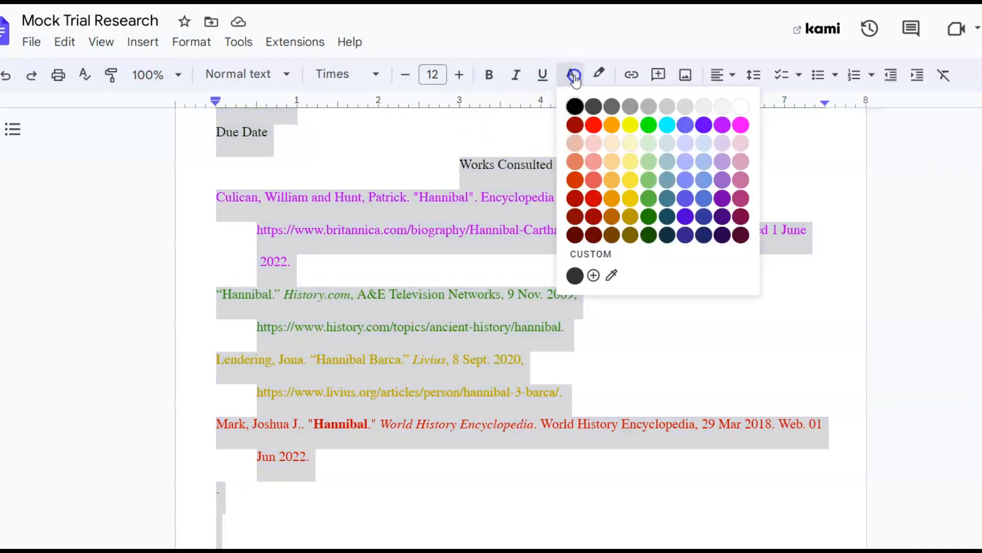
click(572, 104)
click(486, 322)
scroll(484, 320, up, 3)
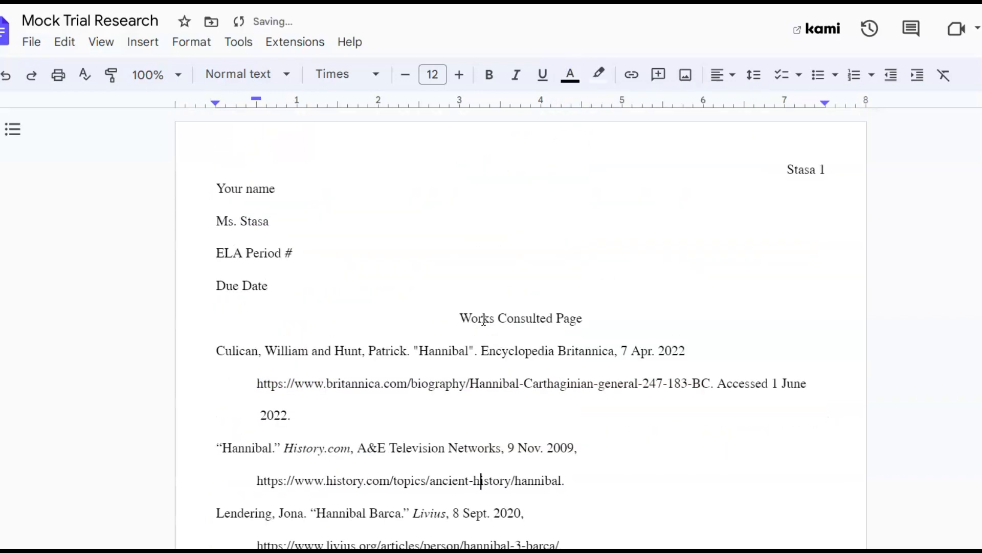
scroll(483, 320, down, 1)
scroll(483, 320, up, 1)
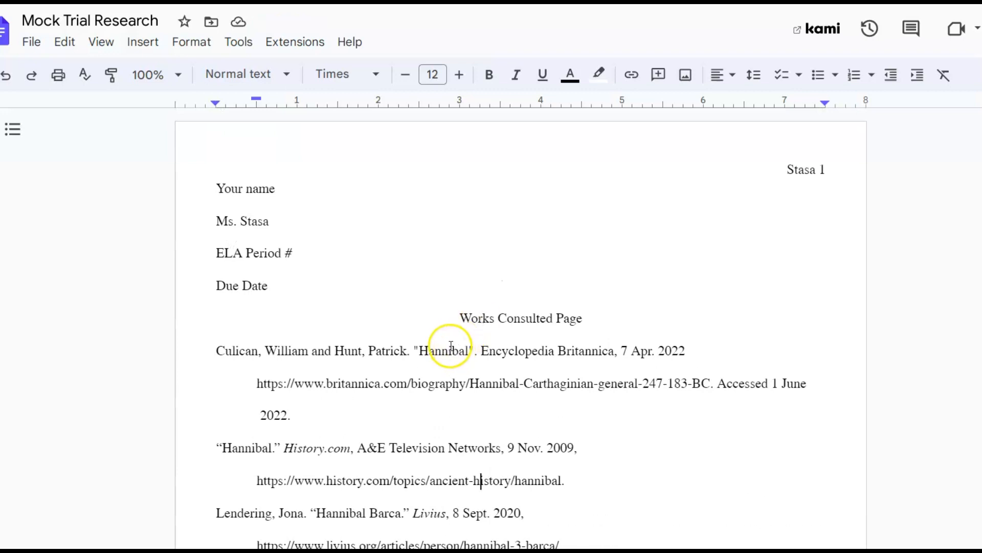
scroll(391, 379, down, 2)
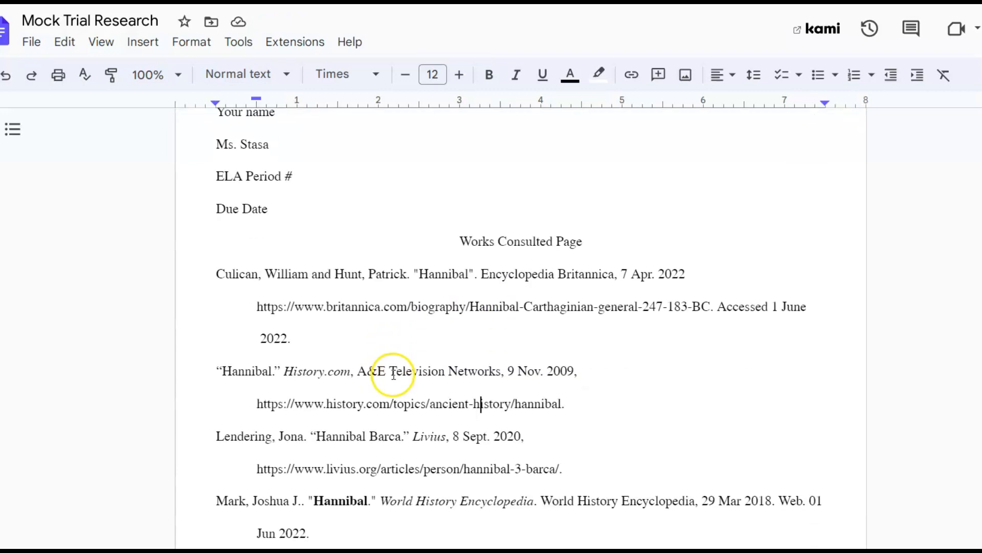